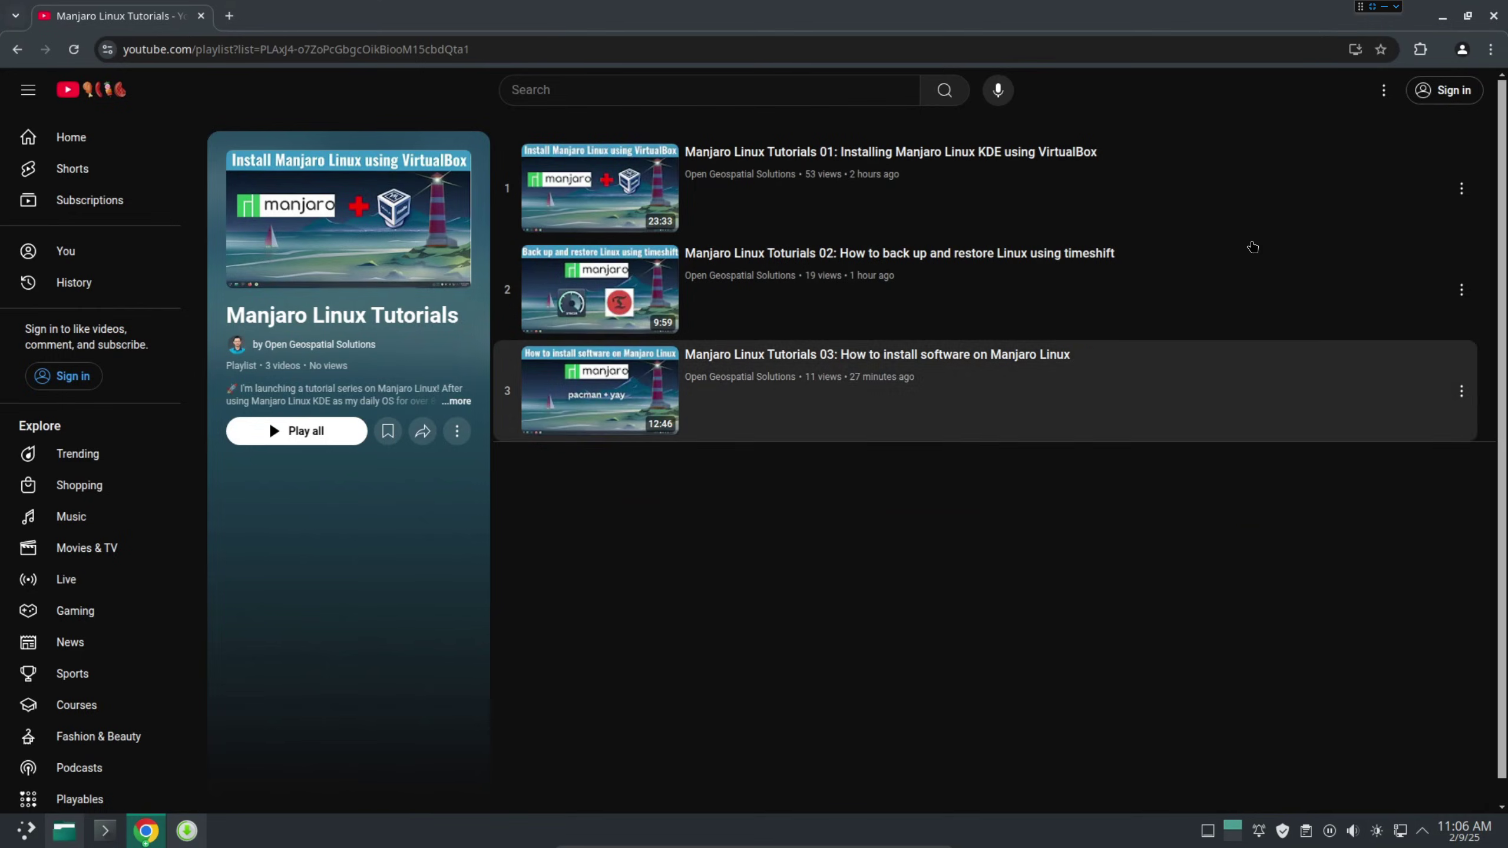
Minimize the YouTube and New Tab Chrome windows to reveal the Manjaro desktop.
{"action": "left_click", "coordinate": [1444, 21]}
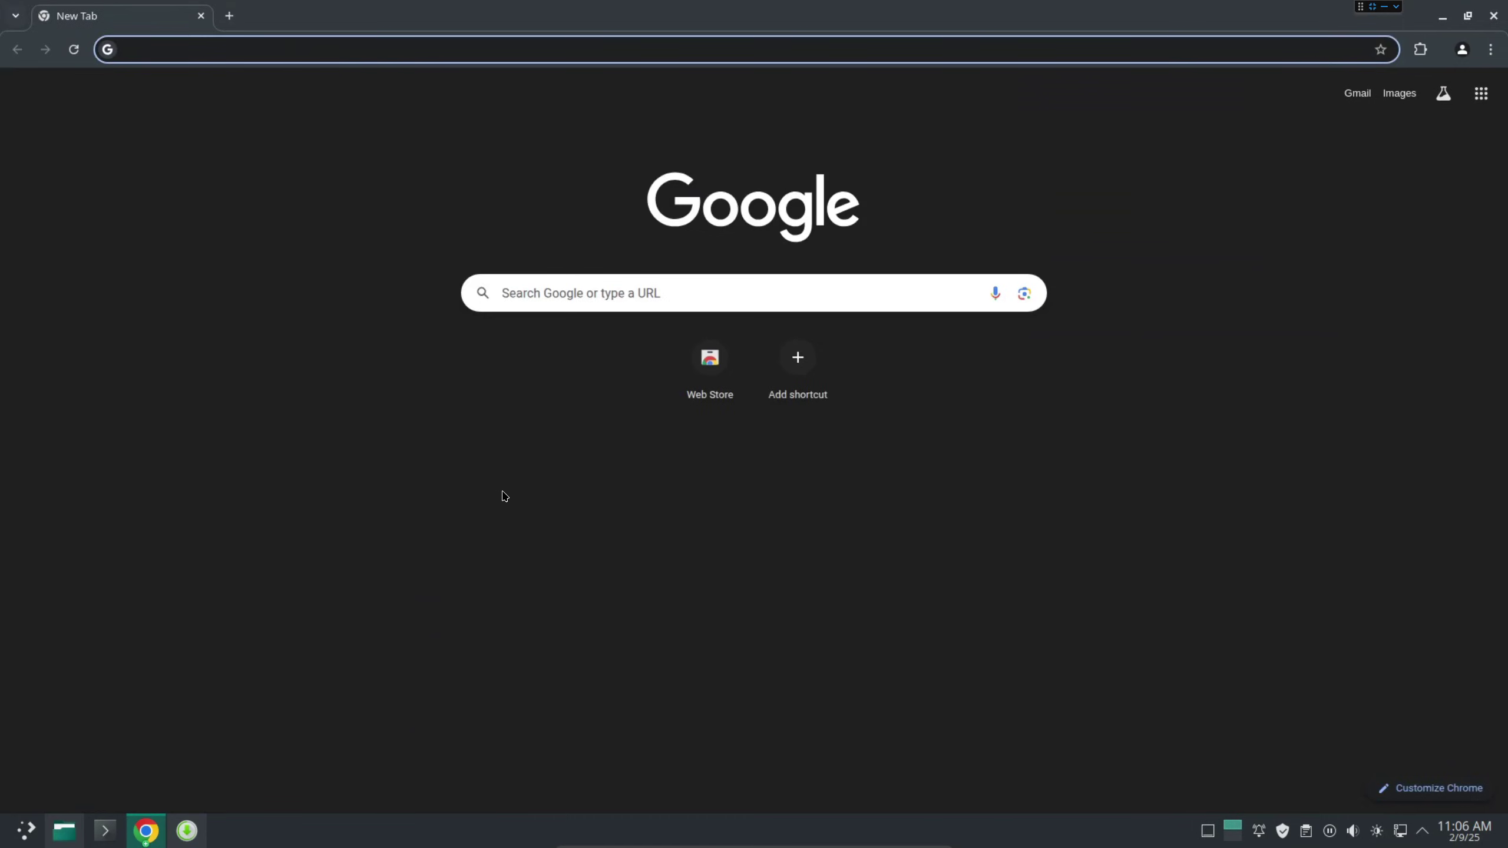
{"action": "left_click", "coordinate": [1445, 21]}
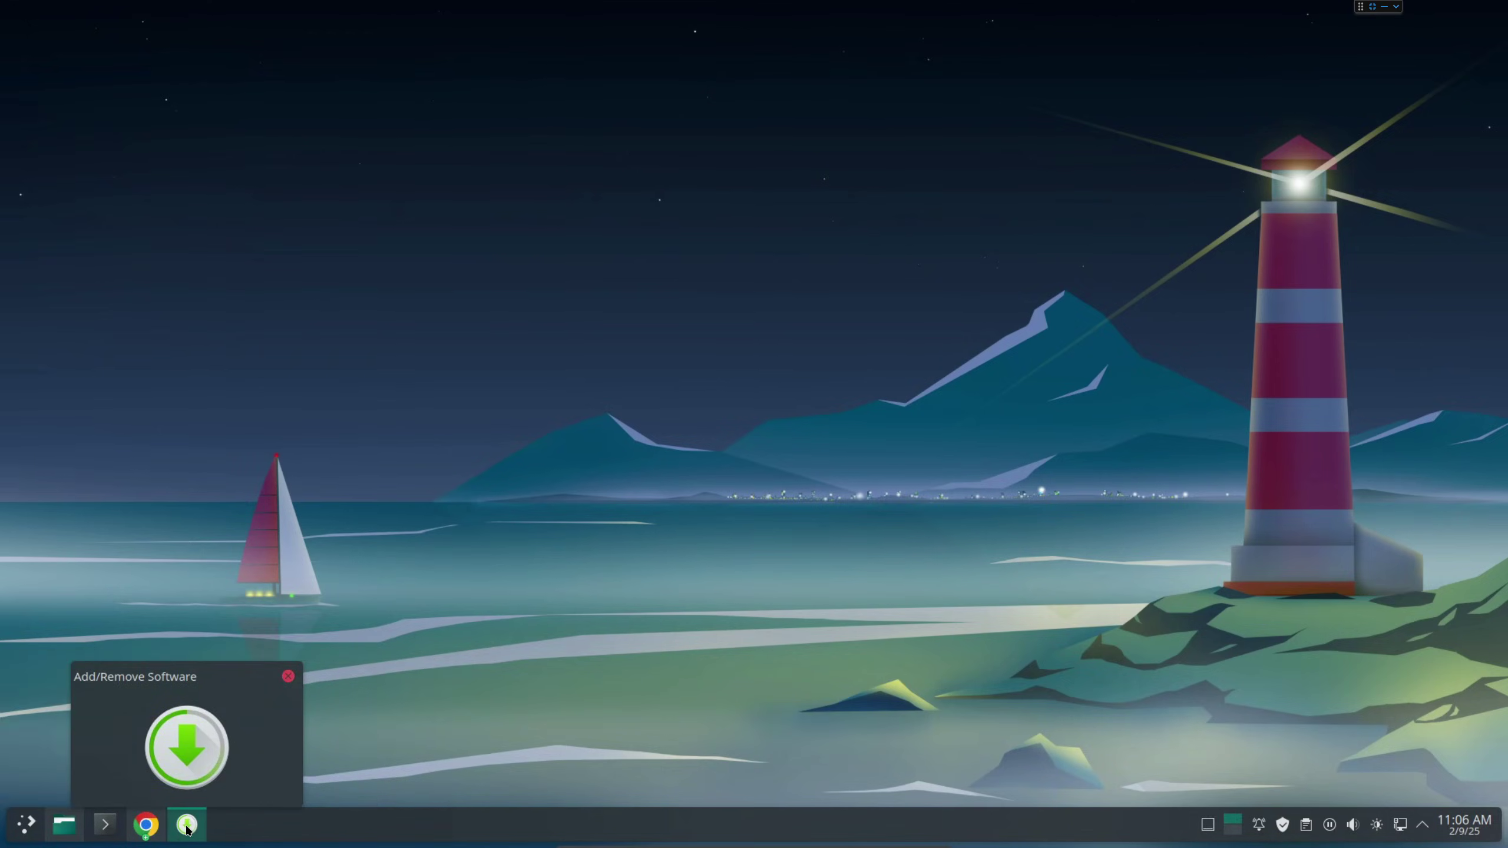
Search Add/Remove Software for rustdesk and mark rustdesk-bin for installation.
{"action": "left_click", "coordinate": [188, 830]}
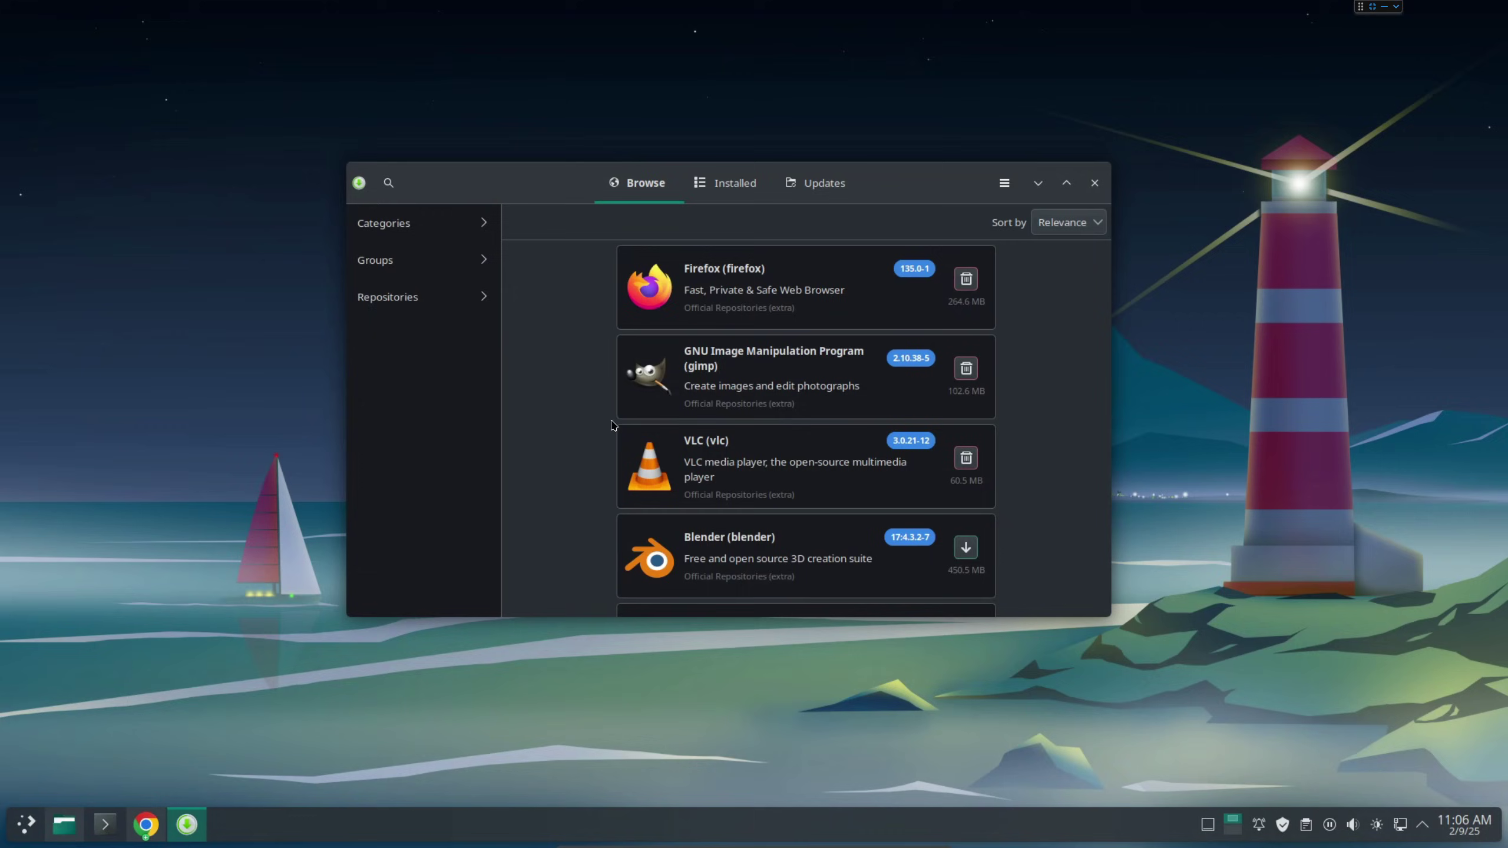
{"action": "left_click", "coordinate": [390, 184]}
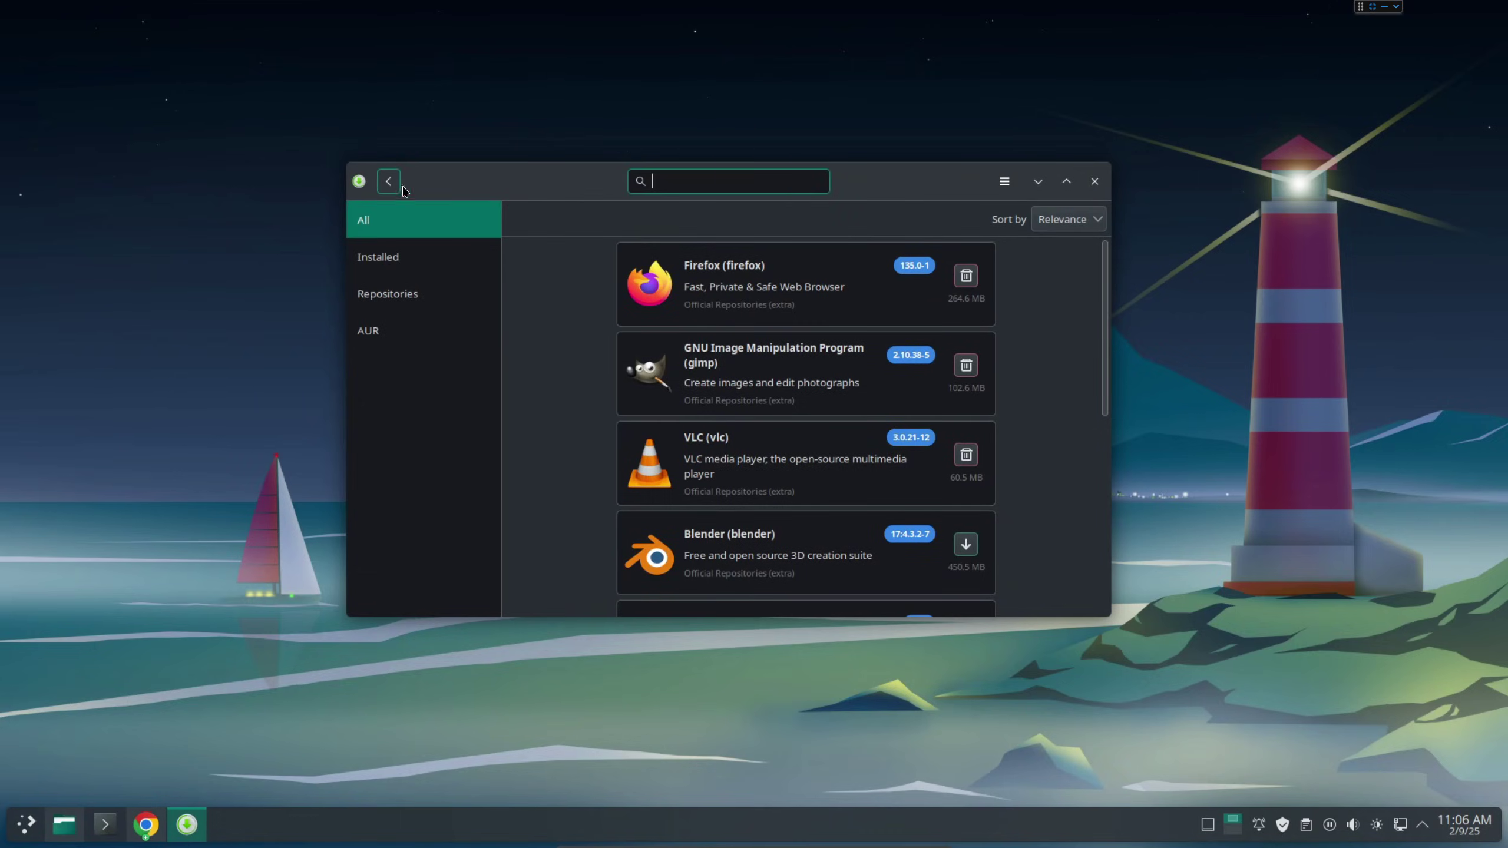
{"action": "type", "text": "res"}
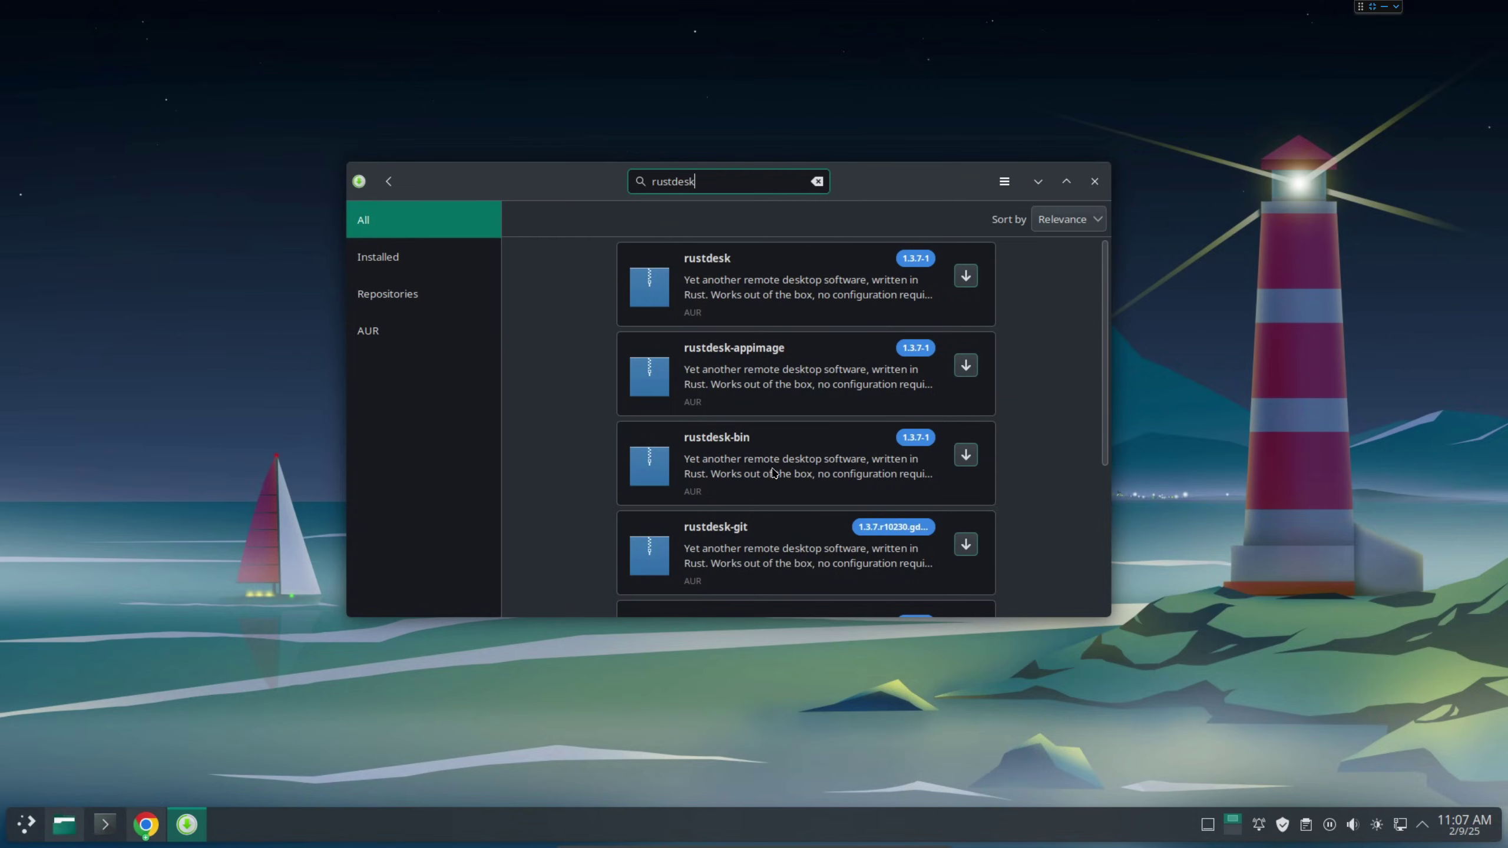
{"action": "left_click", "coordinate": [957, 461]}
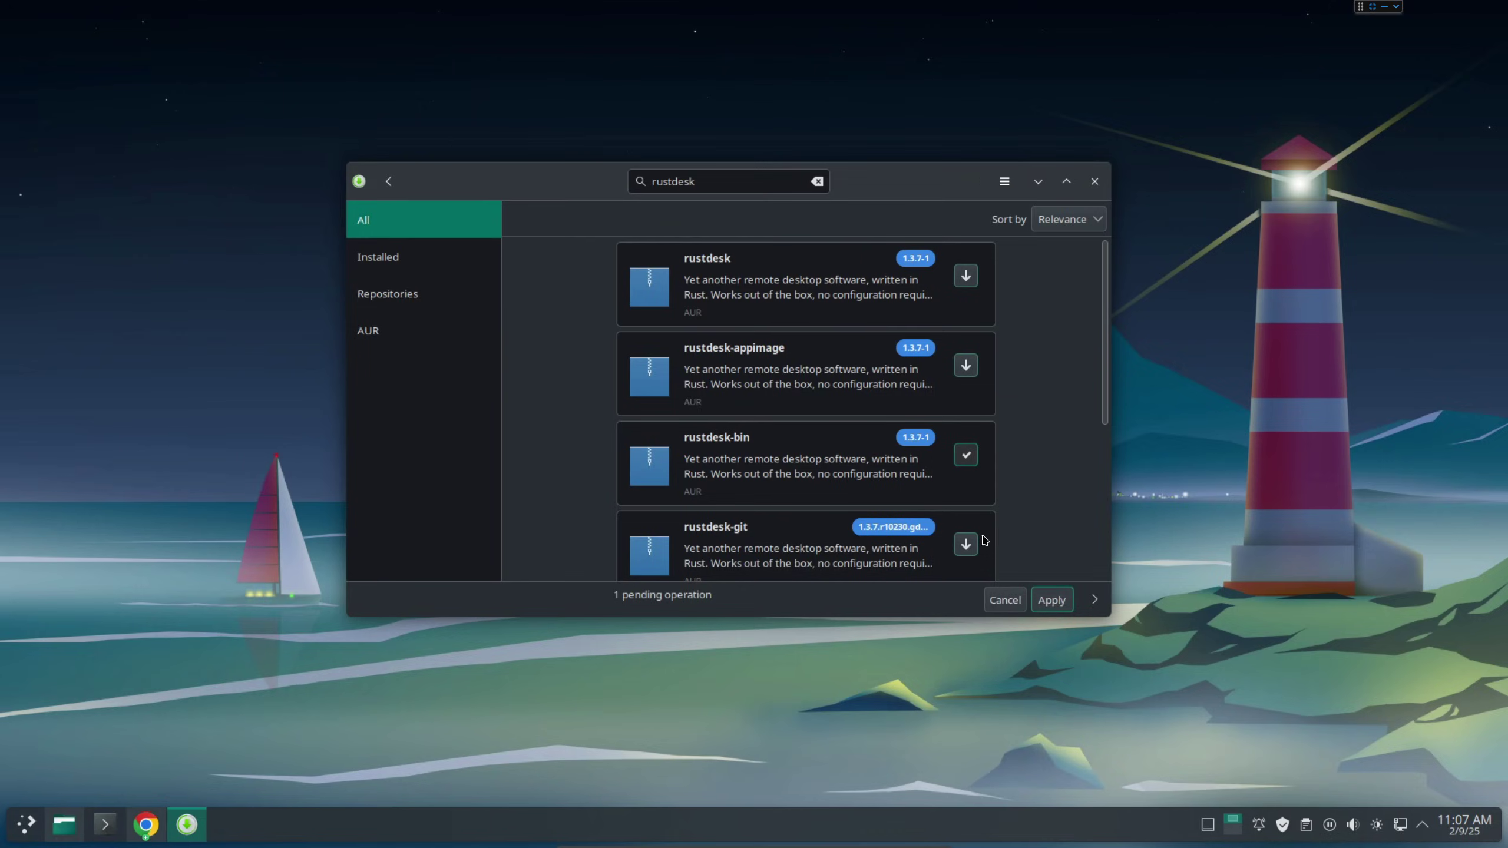
Apply the rustdesk-bin installation with its xdotool dependency, authorizing with the system password.
{"action": "left_click", "coordinate": [1050, 600]}
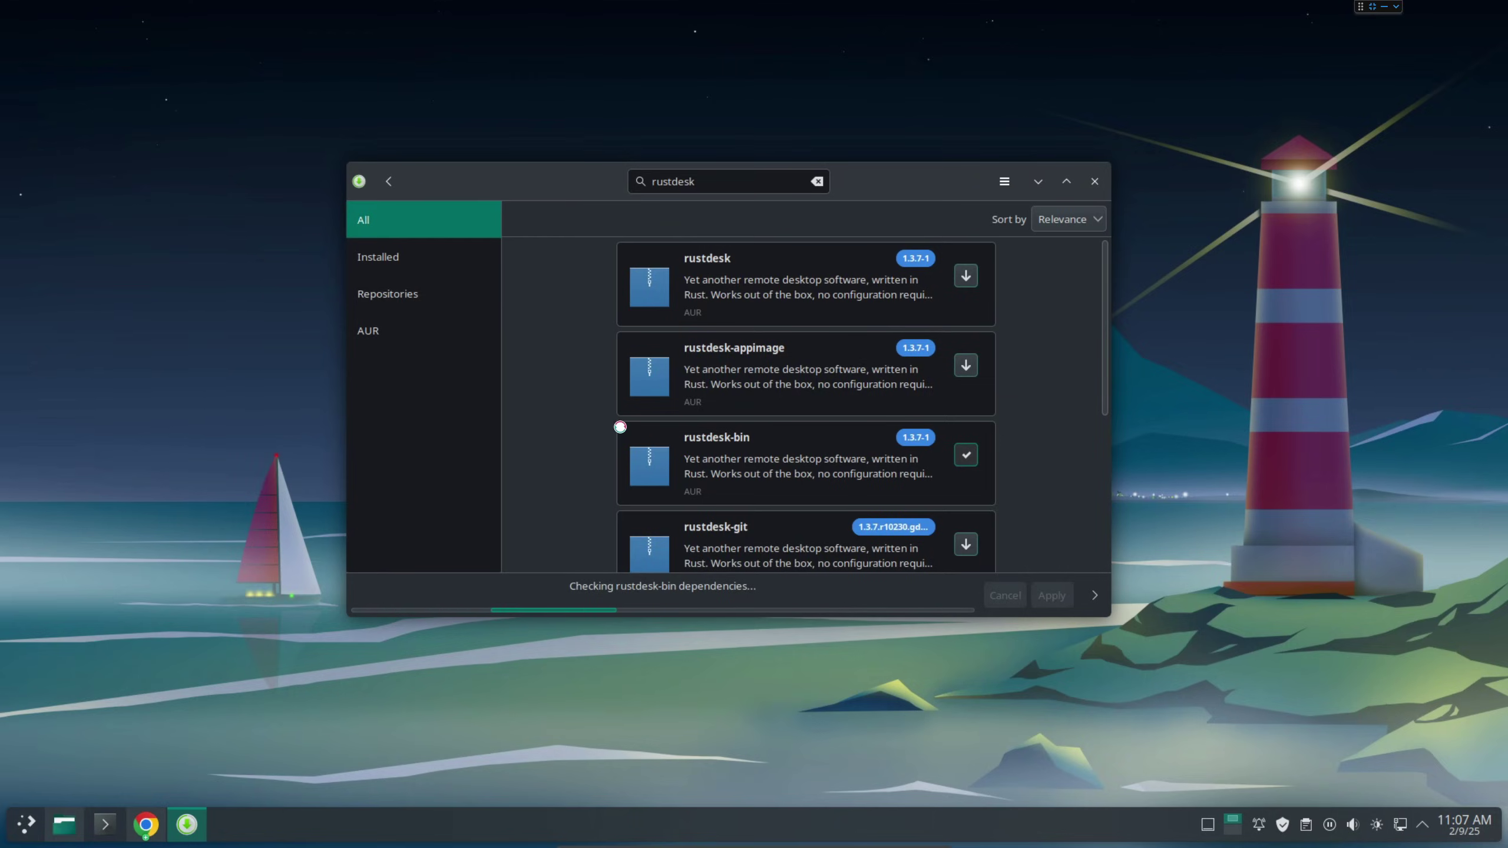
{"action": "scroll", "coordinate": [570, 464], "scroll_direction": "down", "scroll_amount": 3}
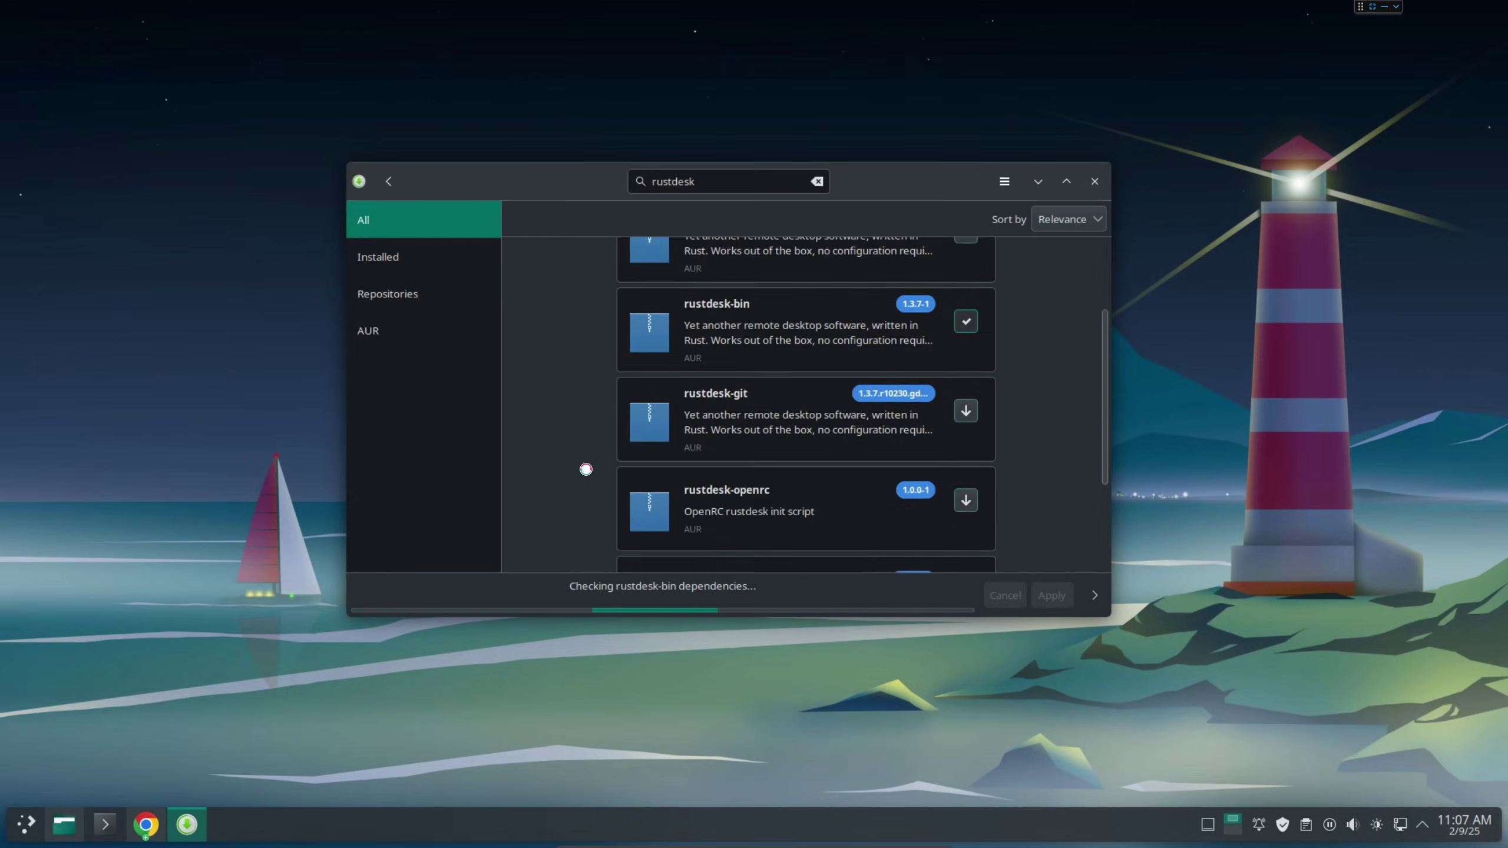
{"action": "left_click", "coordinate": [1093, 597]}
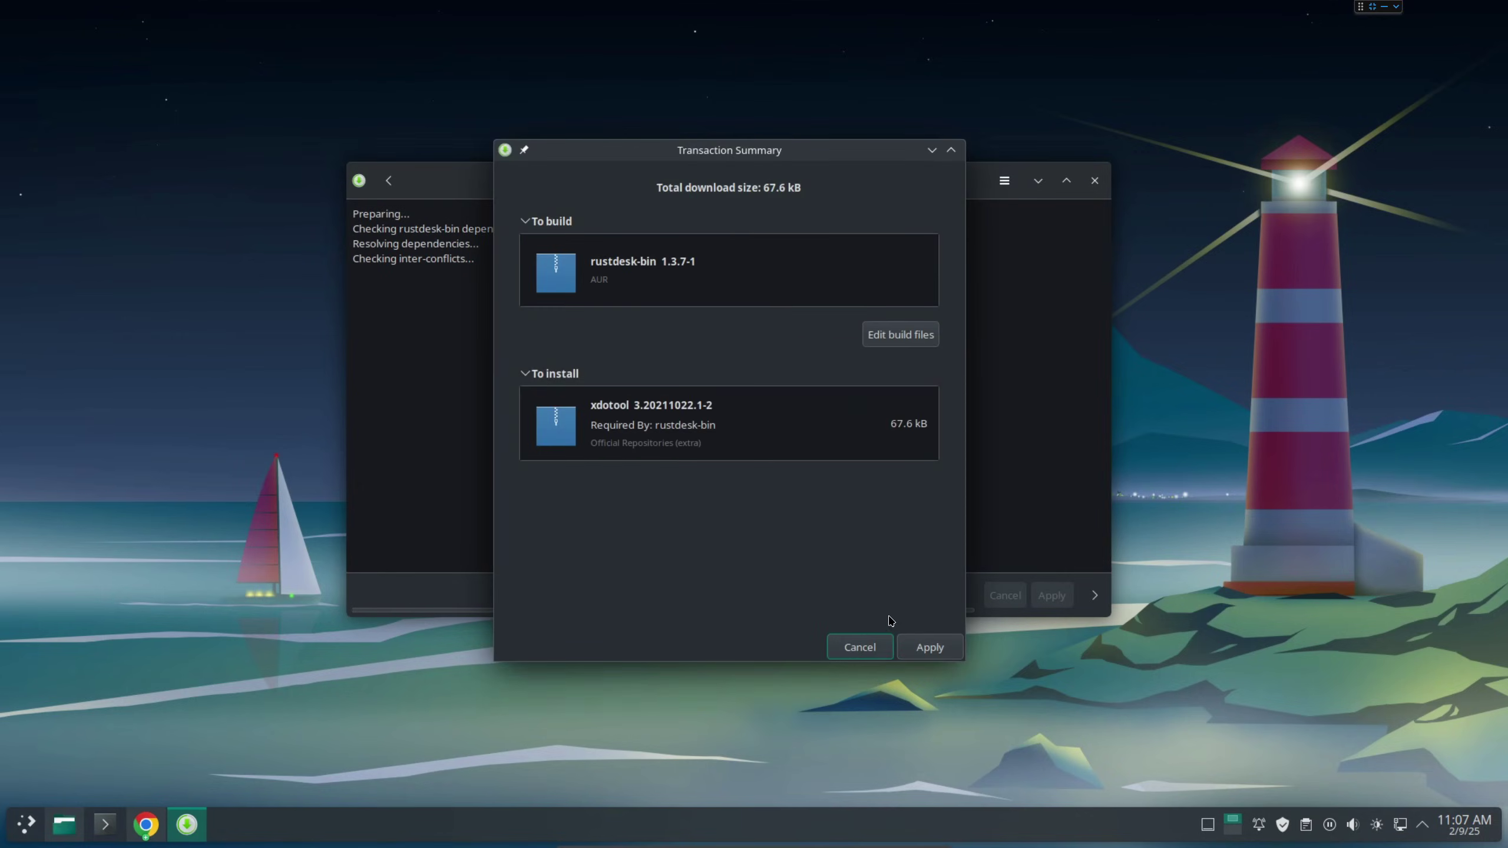
{"action": "left_click", "coordinate": [929, 648]}
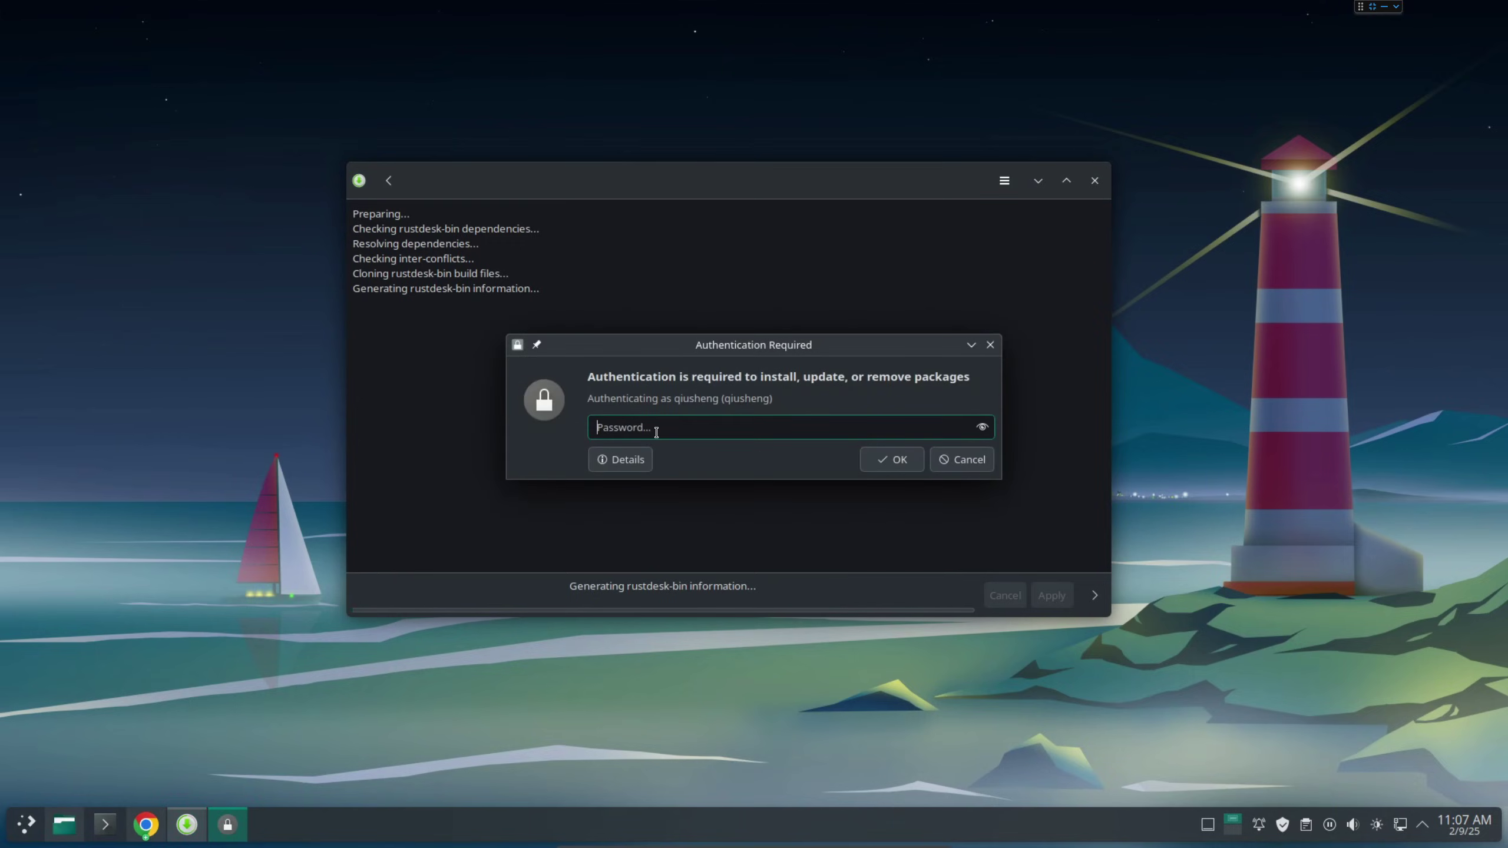
{"action": "type", "text": "•••••••••"}
{"action": "key", "text": "Return"}
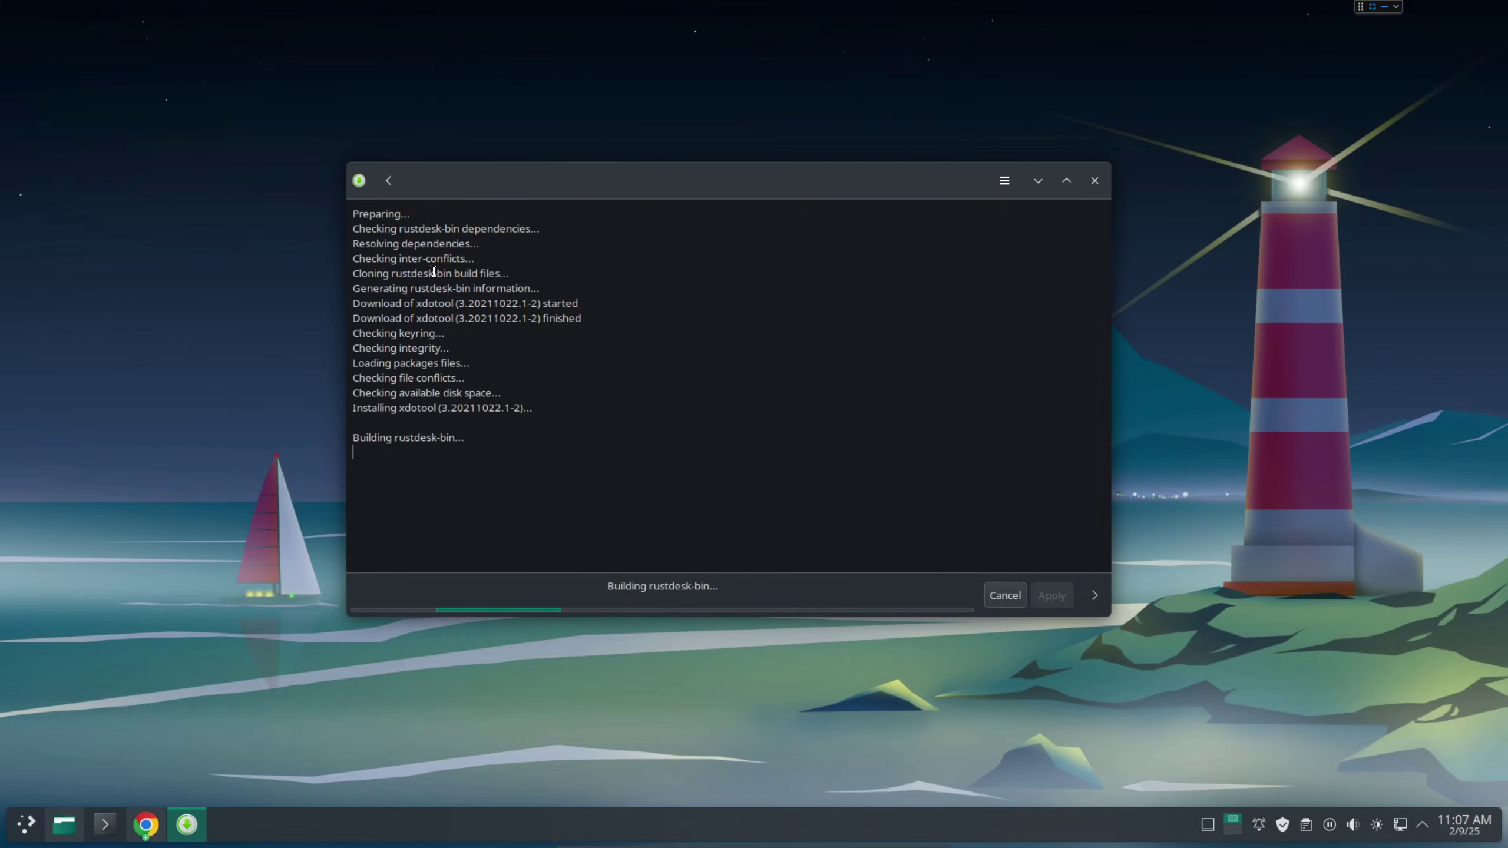
Open the rustdesk-bin package details and follow its GitHub project link.
{"action": "left_click", "coordinate": [389, 181]}
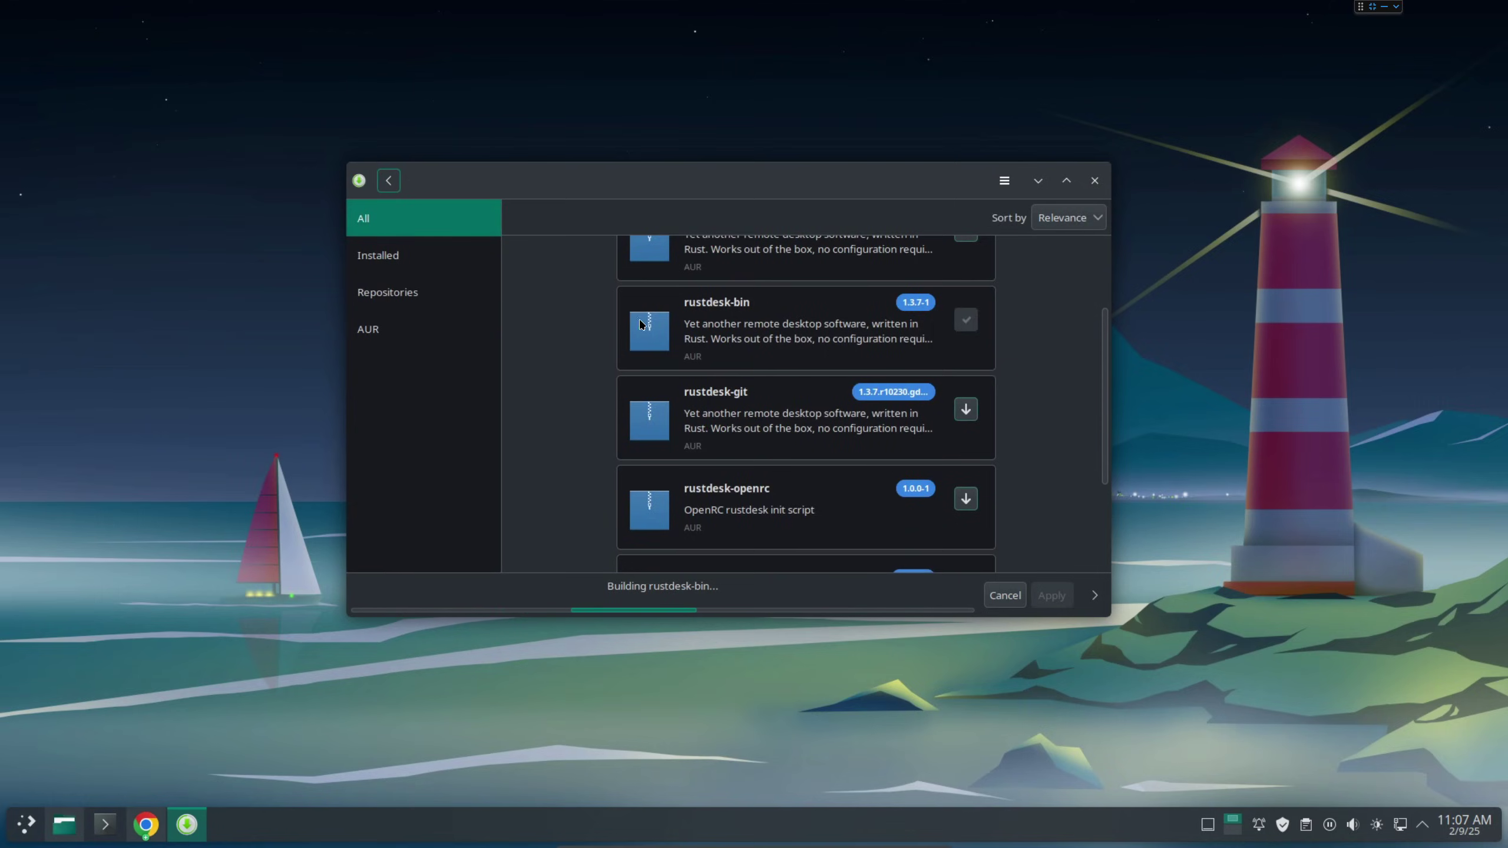
{"action": "left_click", "coordinate": [730, 333]}
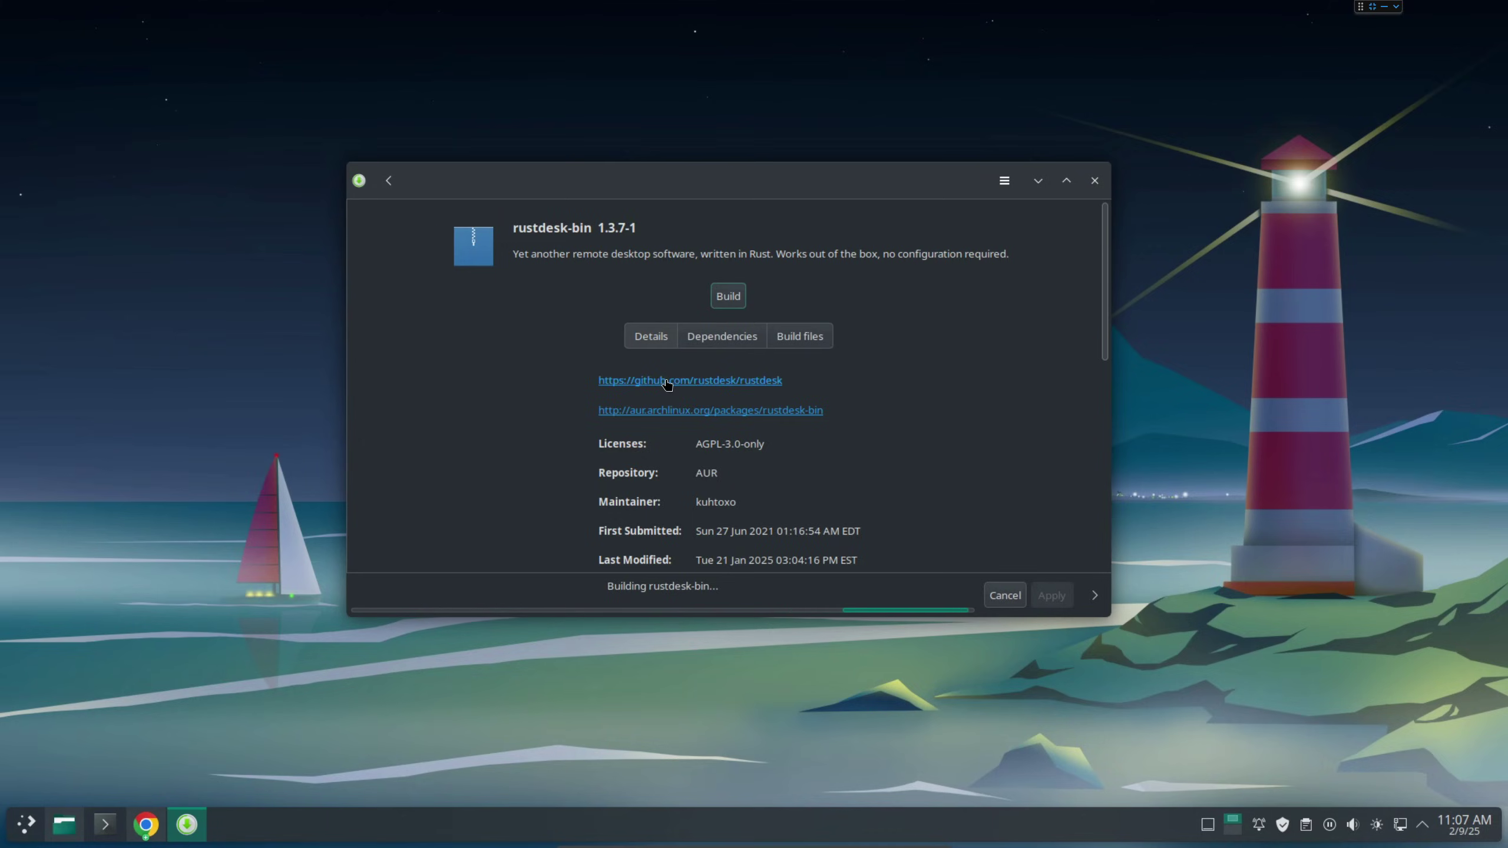
{"action": "left_click", "coordinate": [696, 410]}
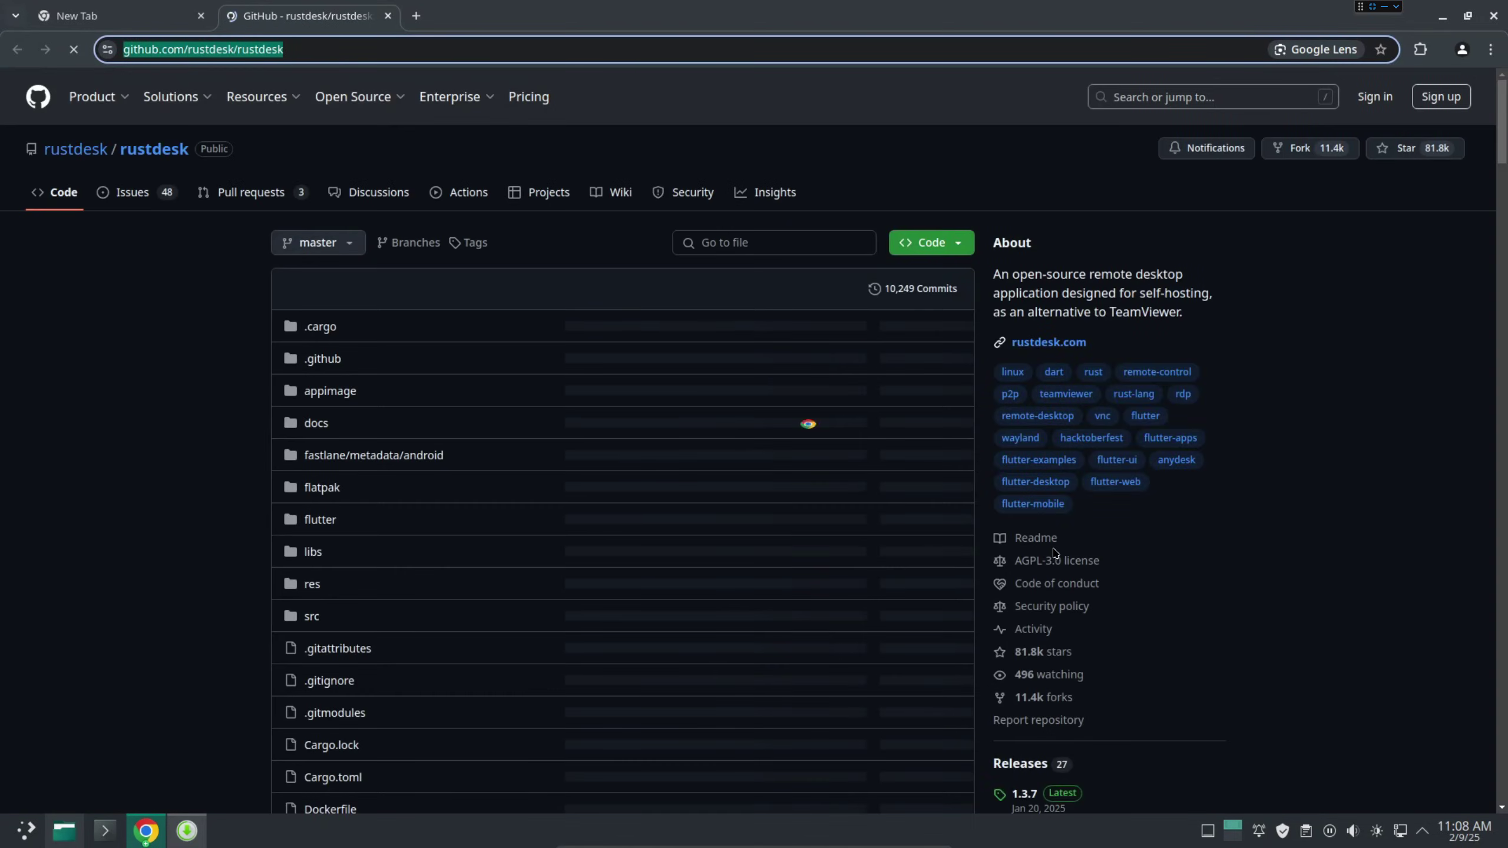
Open the rustdesk Releases page and view the 1.3.7 release's download table and assets.
{"action": "scroll", "coordinate": [1053, 548], "scroll_direction": "down", "scroll_amount": 10}
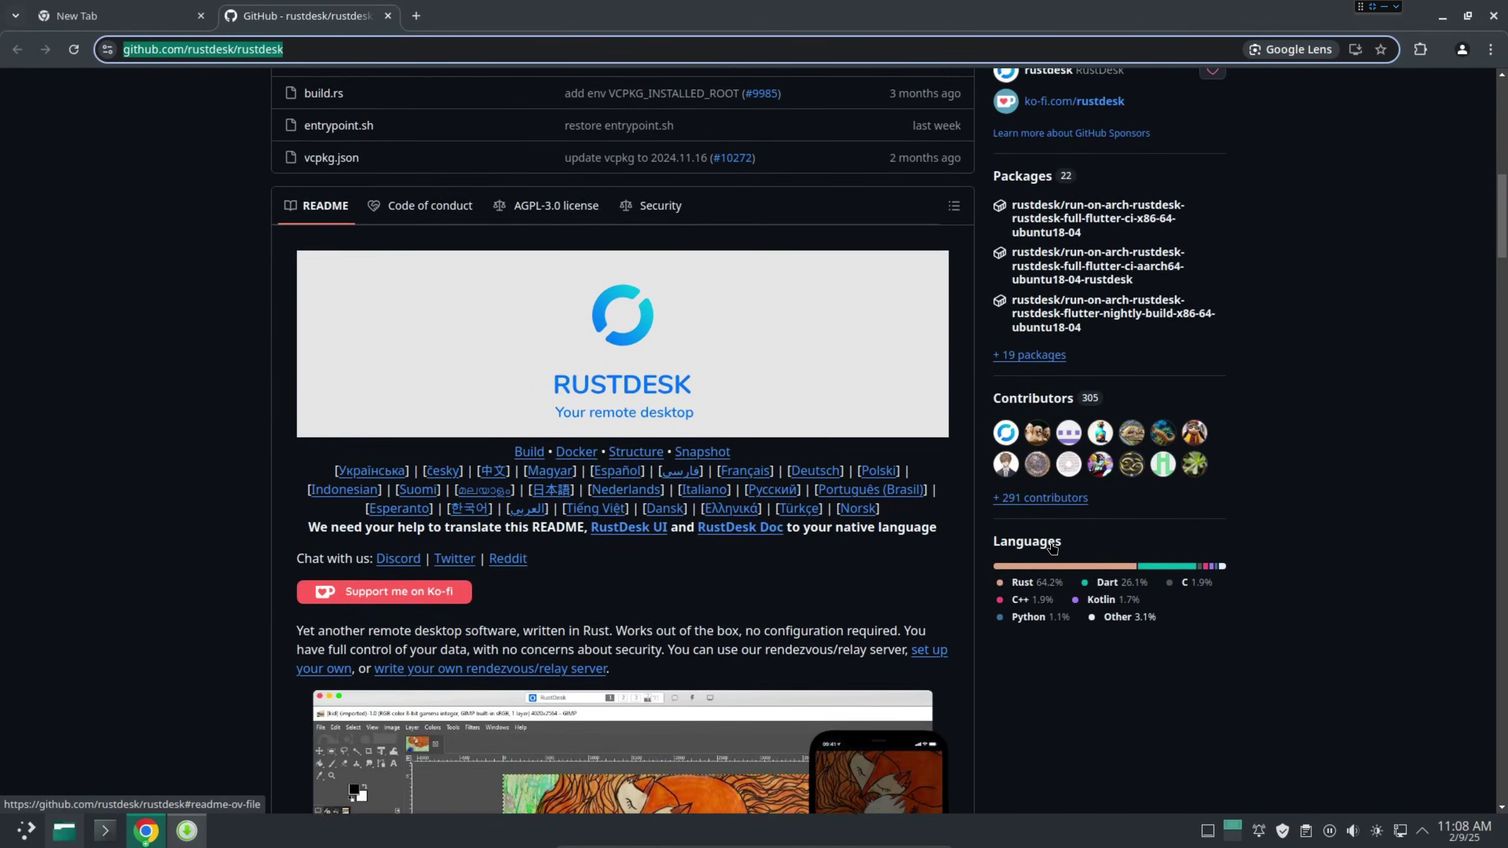
{"action": "scroll", "coordinate": [1053, 548], "scroll_direction": "up", "scroll_amount": 6}
{"action": "scroll", "coordinate": [1020, 396], "scroll_direction": "up", "scroll_amount": 1}
{"action": "left_click", "coordinate": [1019, 395]}
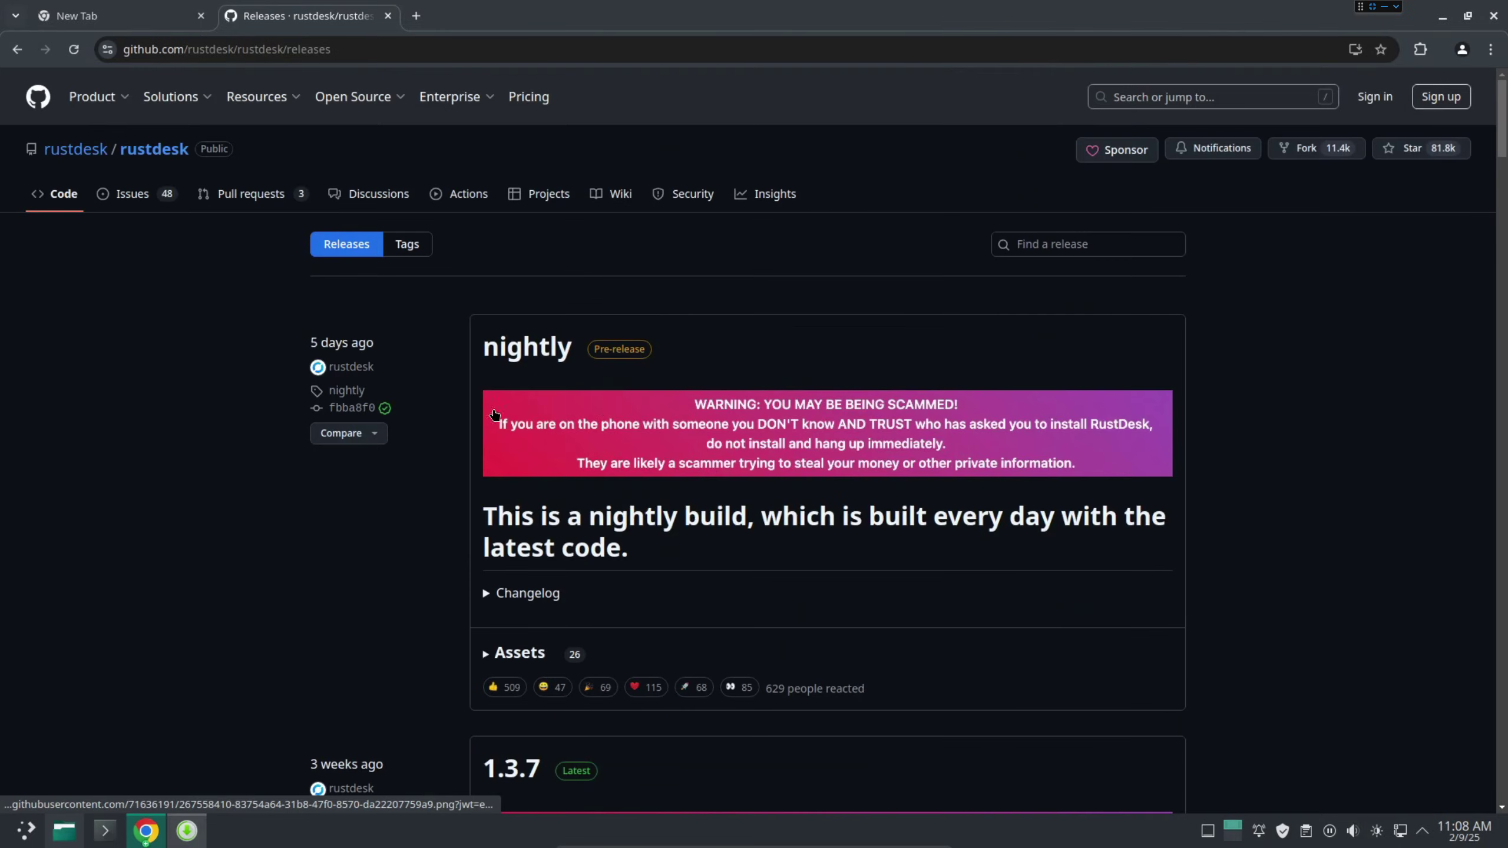
{"action": "scroll", "coordinate": [417, 427], "scroll_direction": "down", "scroll_amount": 10}
{"action": "scroll", "coordinate": [417, 426], "scroll_direction": "down", "scroll_amount": 1}
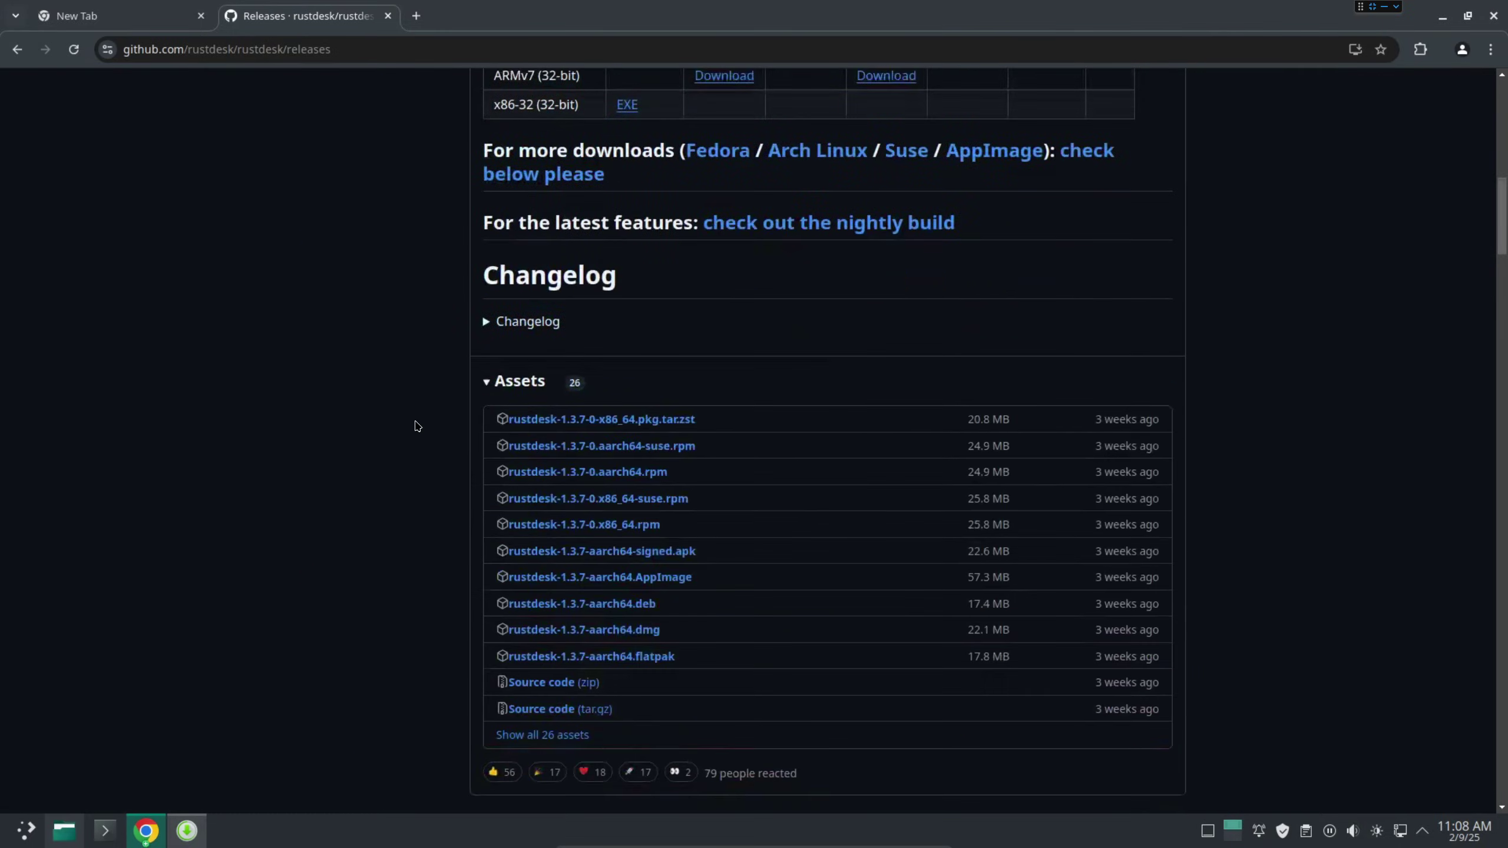
{"action": "scroll", "coordinate": [417, 427], "scroll_direction": "up", "scroll_amount": 4}
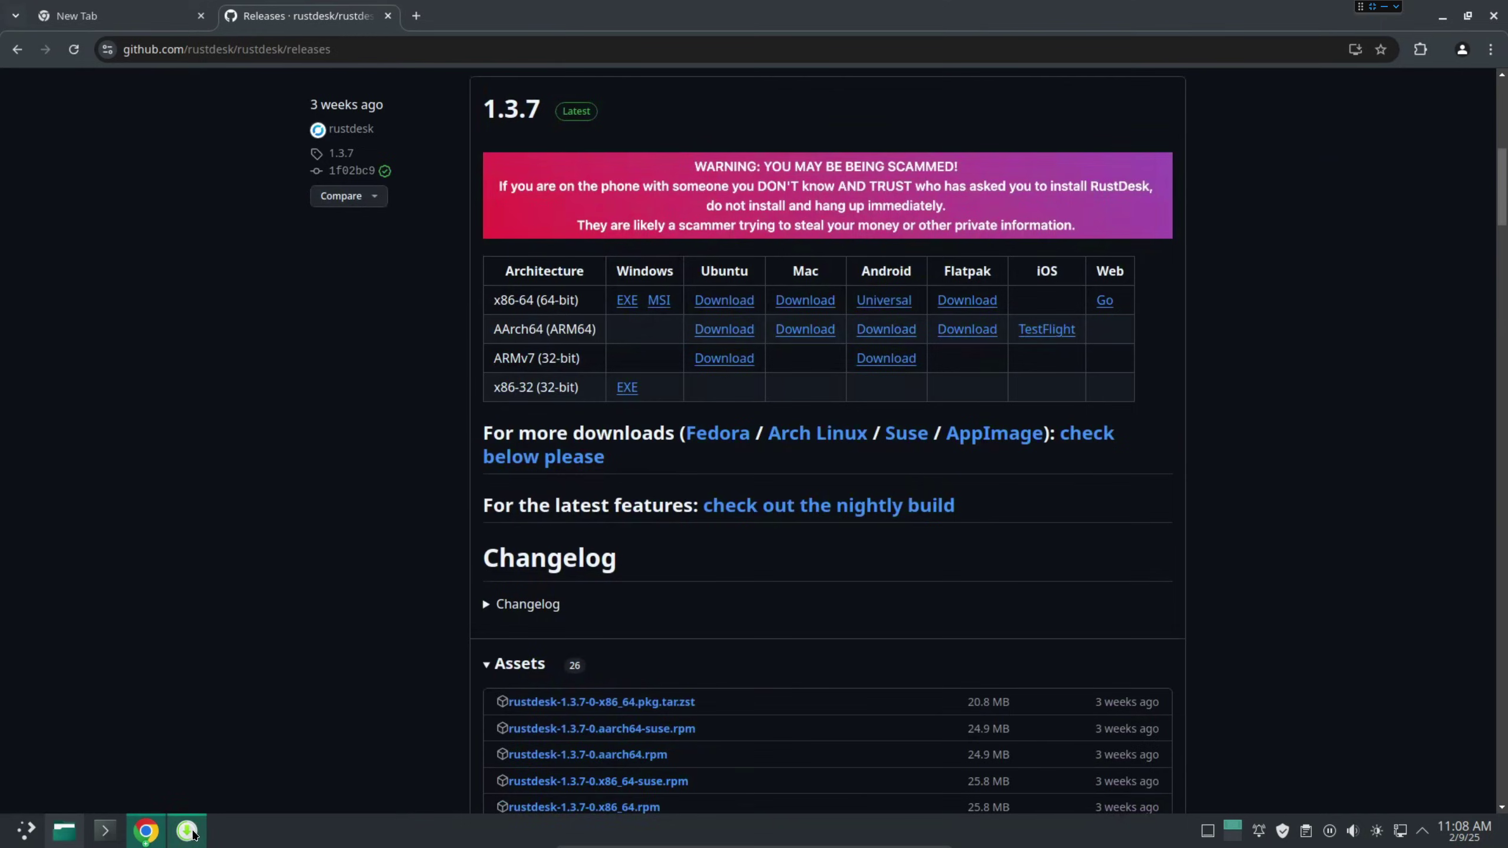
Close the software manager and add RustDesk to the launcher favorites.
{"action": "left_click", "coordinate": [187, 831]}
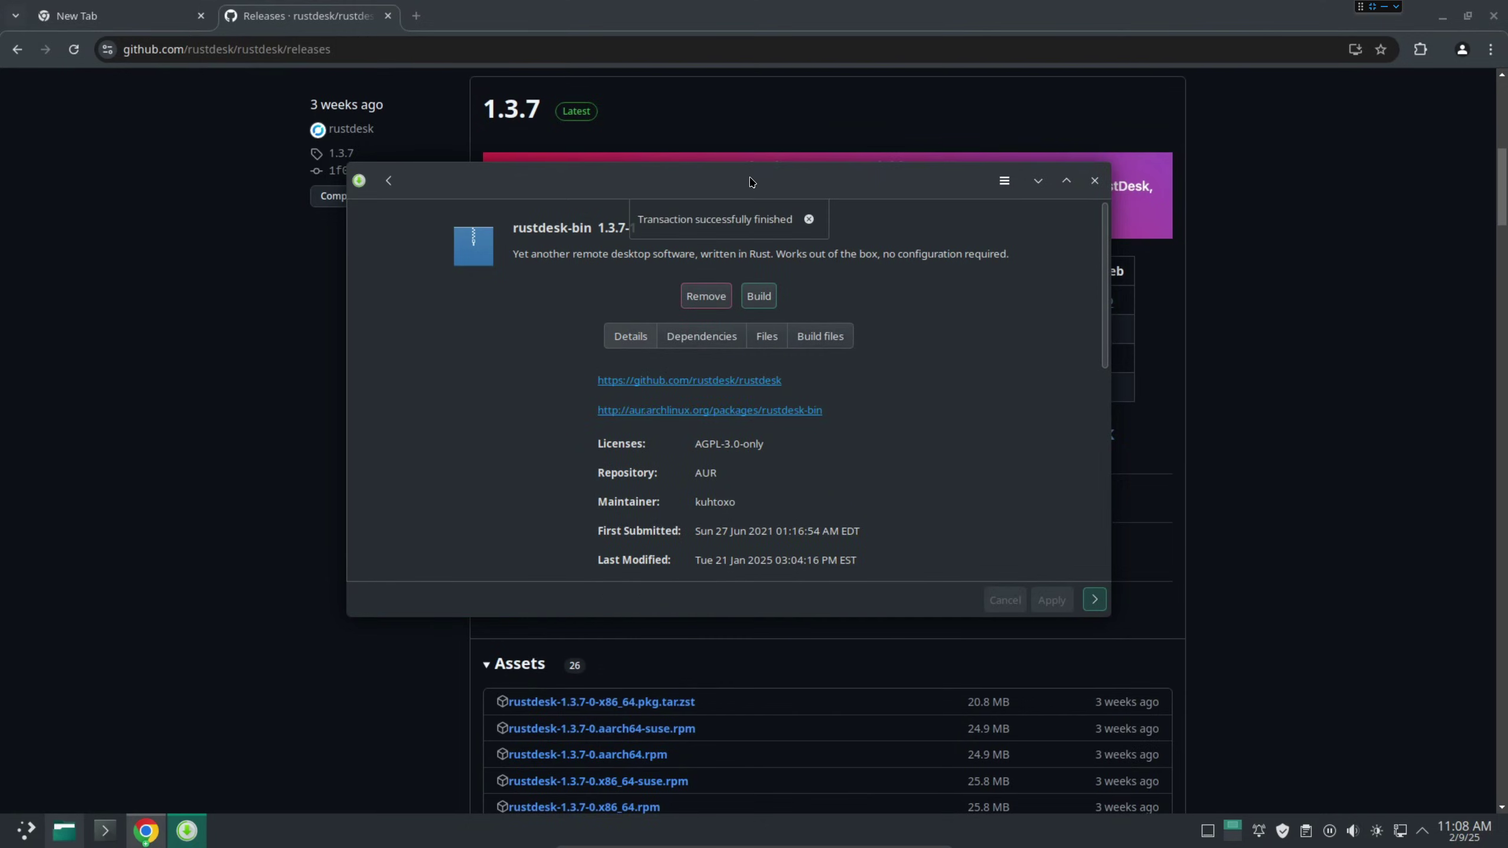
{"action": "left_click", "coordinate": [1095, 181]}
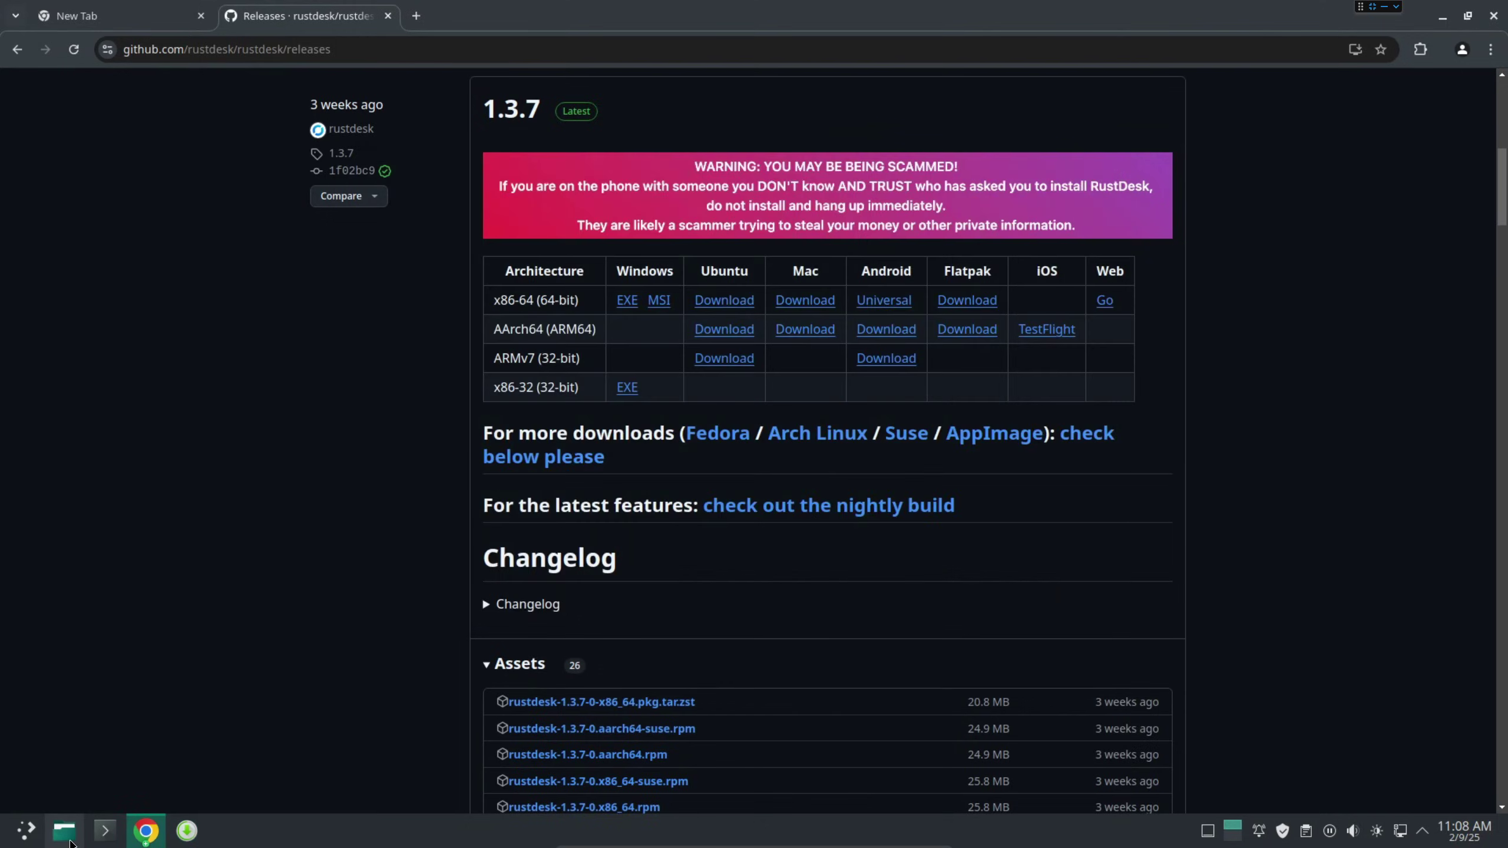
{"action": "left_click", "coordinate": [1, 837]}
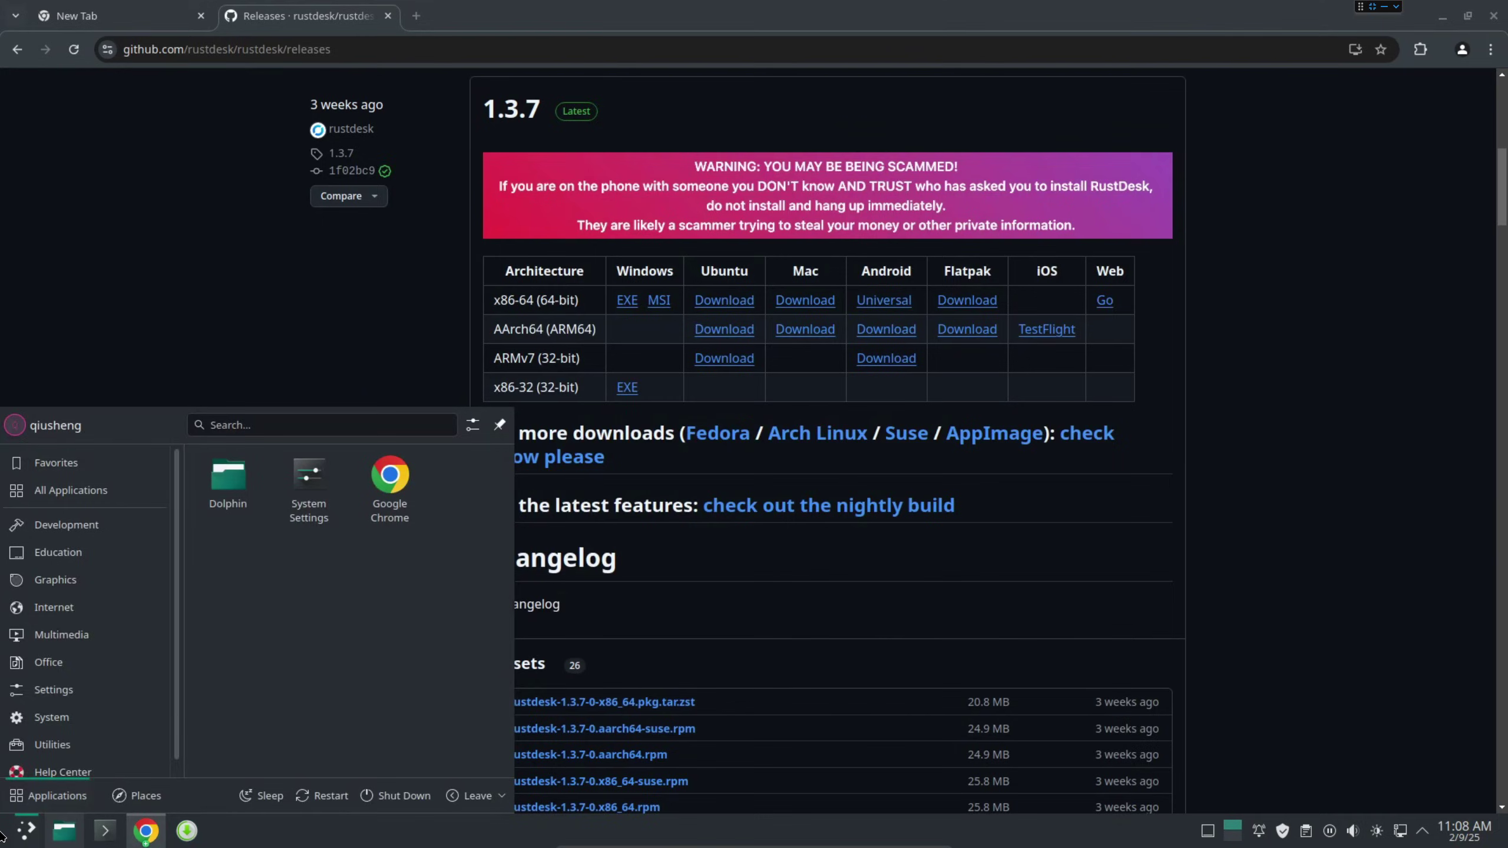
{"action": "type", "text": "rsu"}
{"action": "key", "text": "BackSpace"}
{"action": "type", "text": "u"}
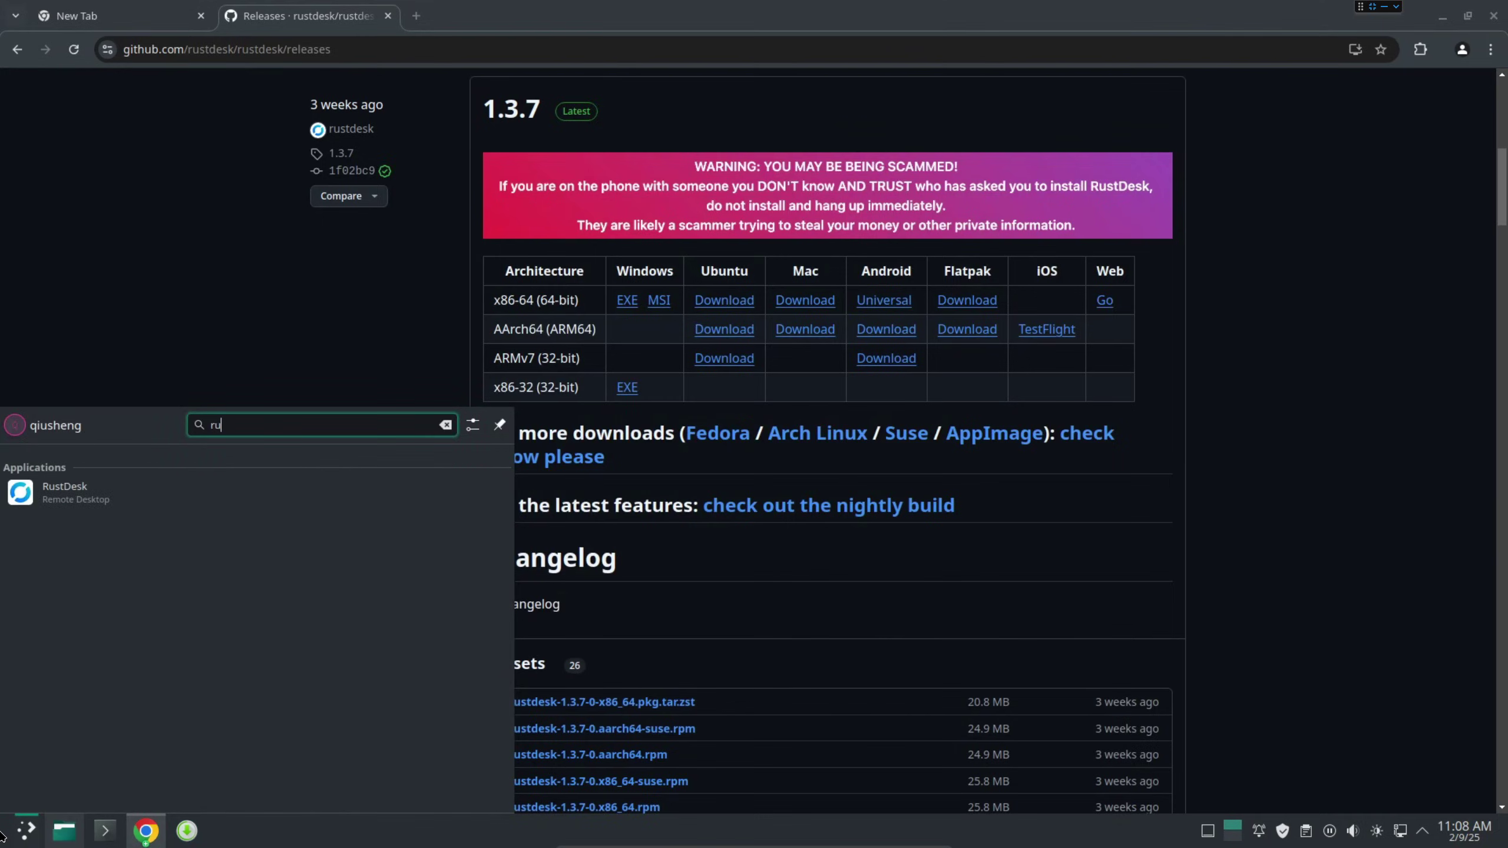
{"action": "right_click", "coordinate": [98, 501]}
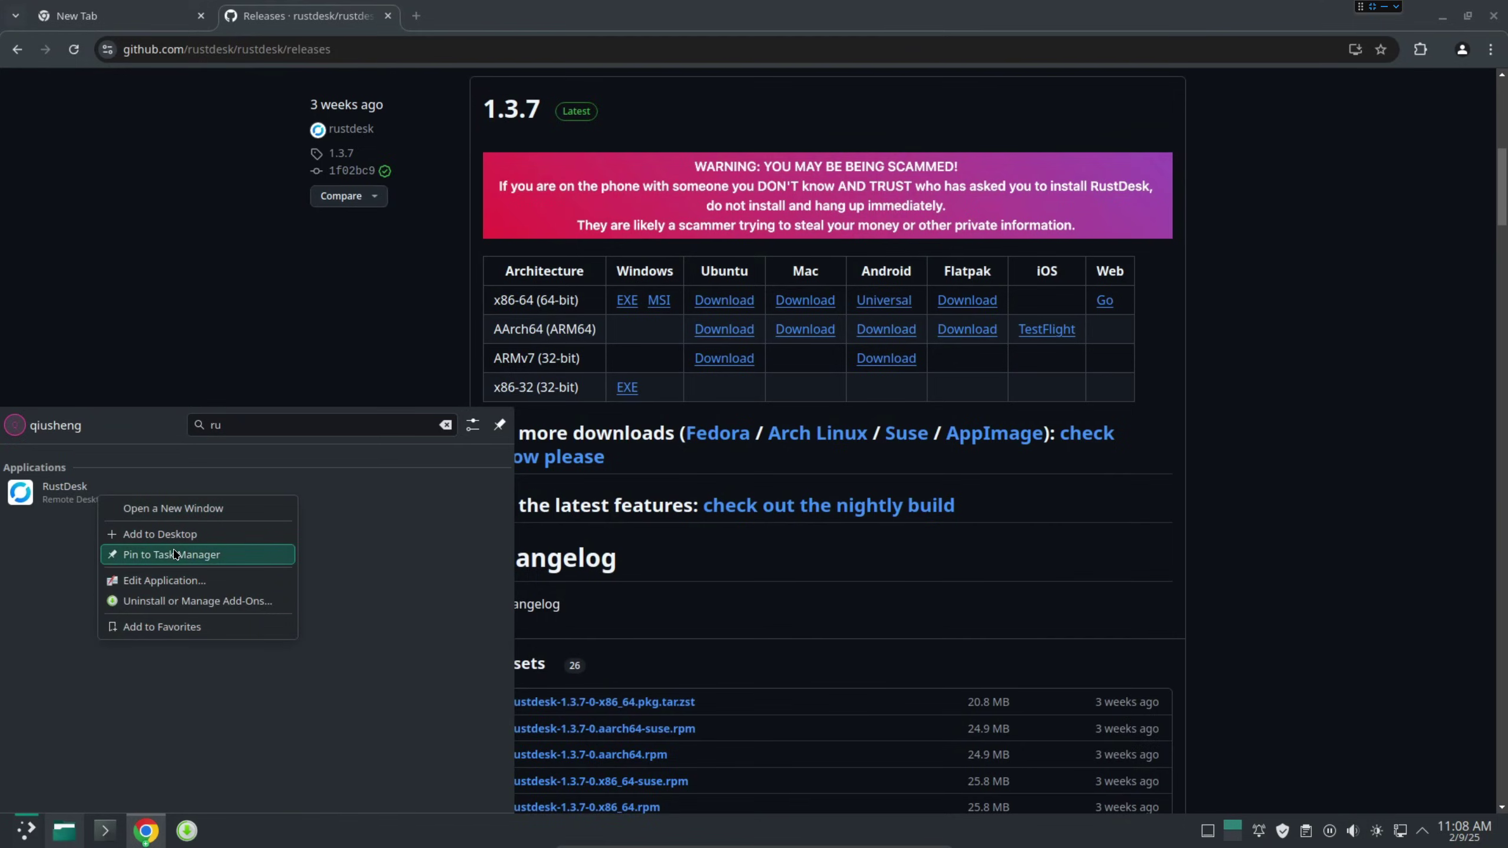
{"action": "left_click", "coordinate": [176, 629]}
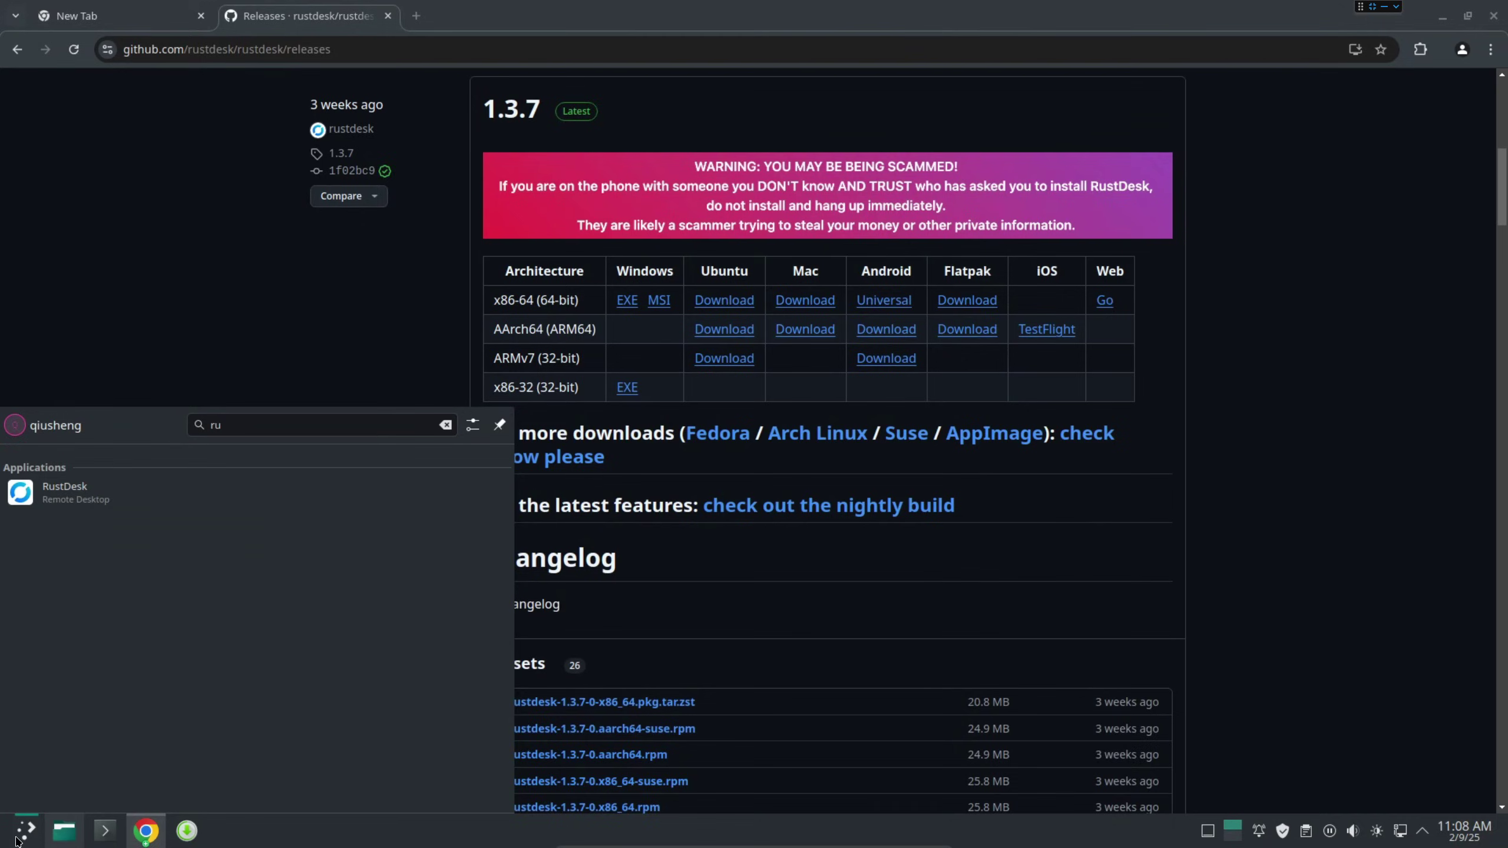
Launch RustDesk from the launcher favorites and minimize Chrome to show its window.
{"action": "left_click", "coordinate": [18, 841]}
{"action": "left_click", "coordinate": [21, 840]}
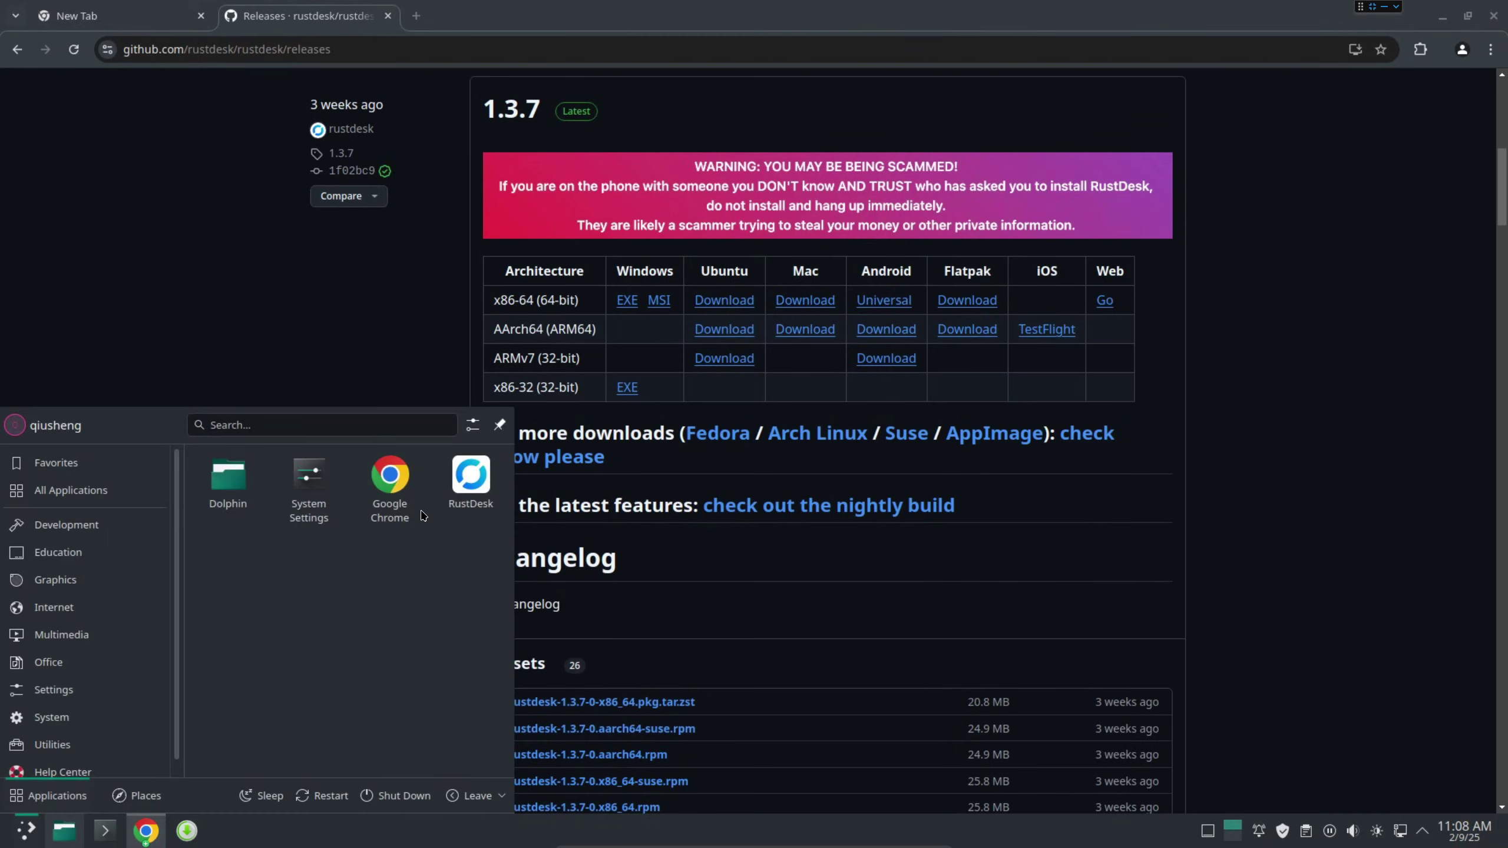
{"action": "left_click", "coordinate": [474, 492]}
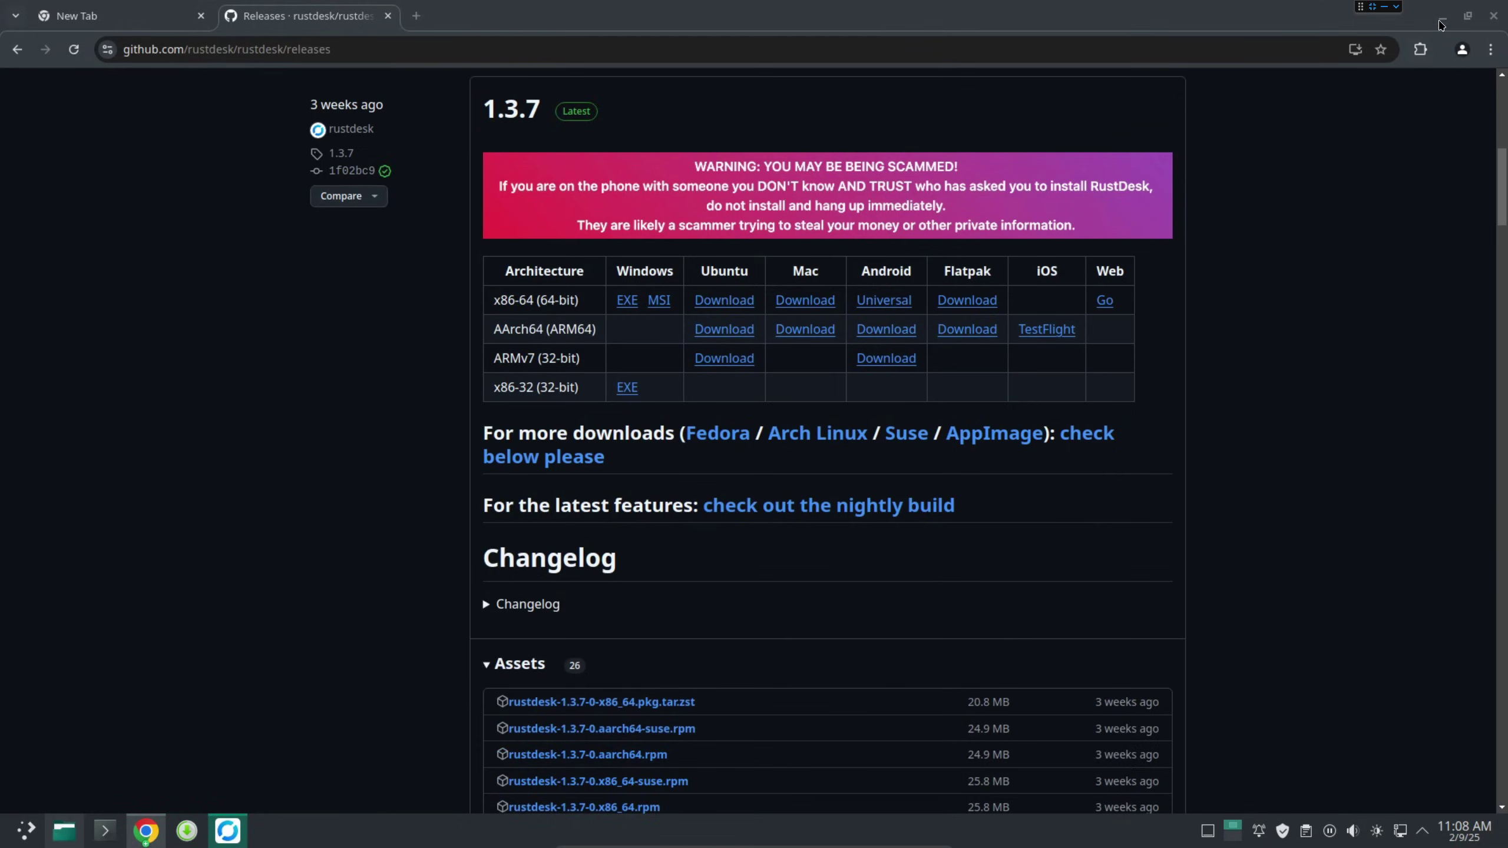
{"action": "left_click", "coordinate": [1442, 21]}
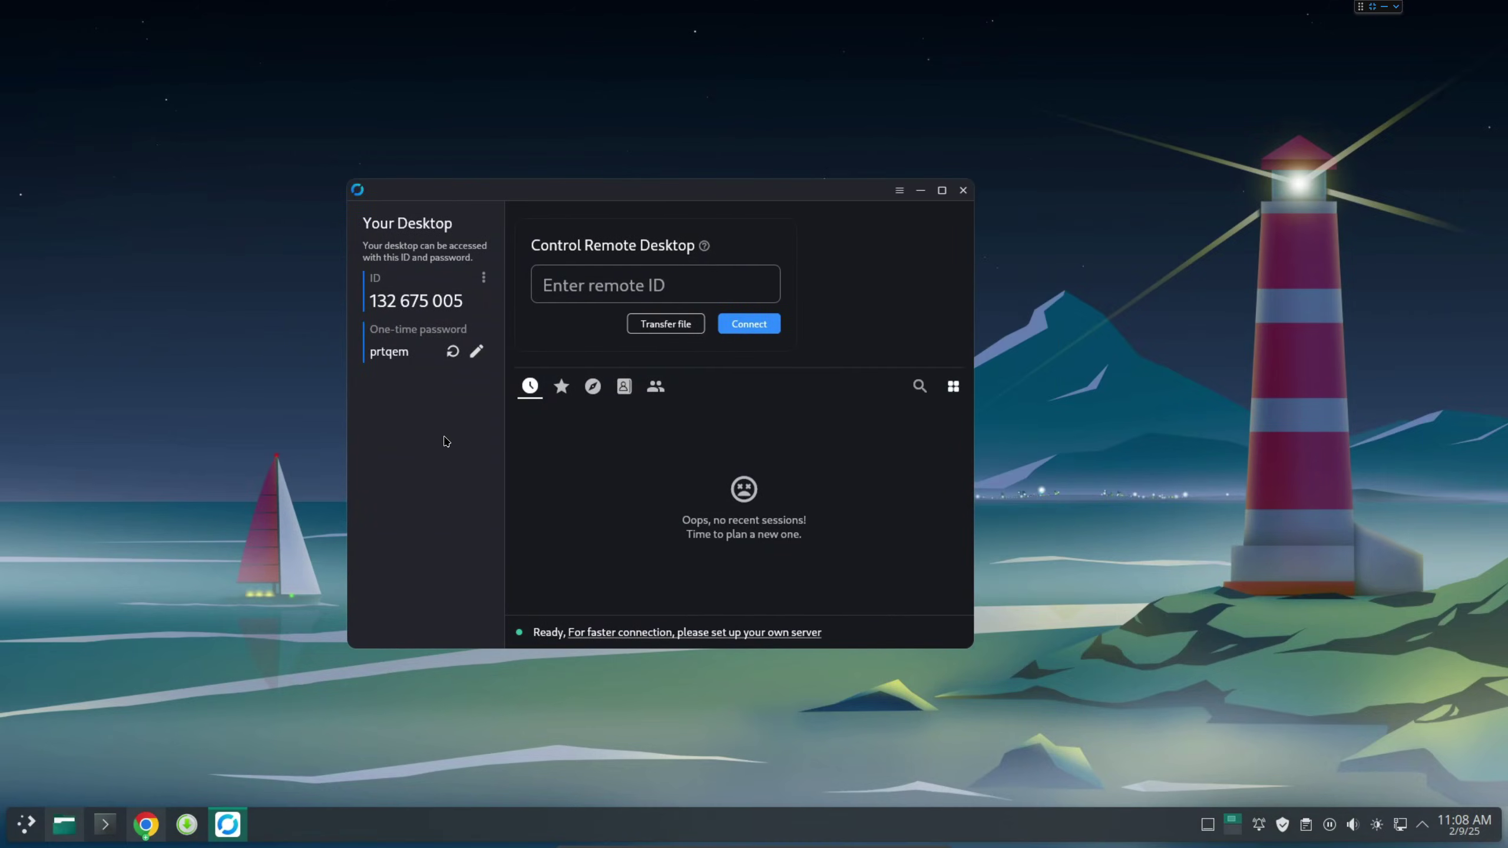
Copy the ID shown under Your Desktop and focus the remote ID field.
{"action": "double_click", "coordinate": [400, 300]}
{"action": "double_click", "coordinate": [412, 295]}
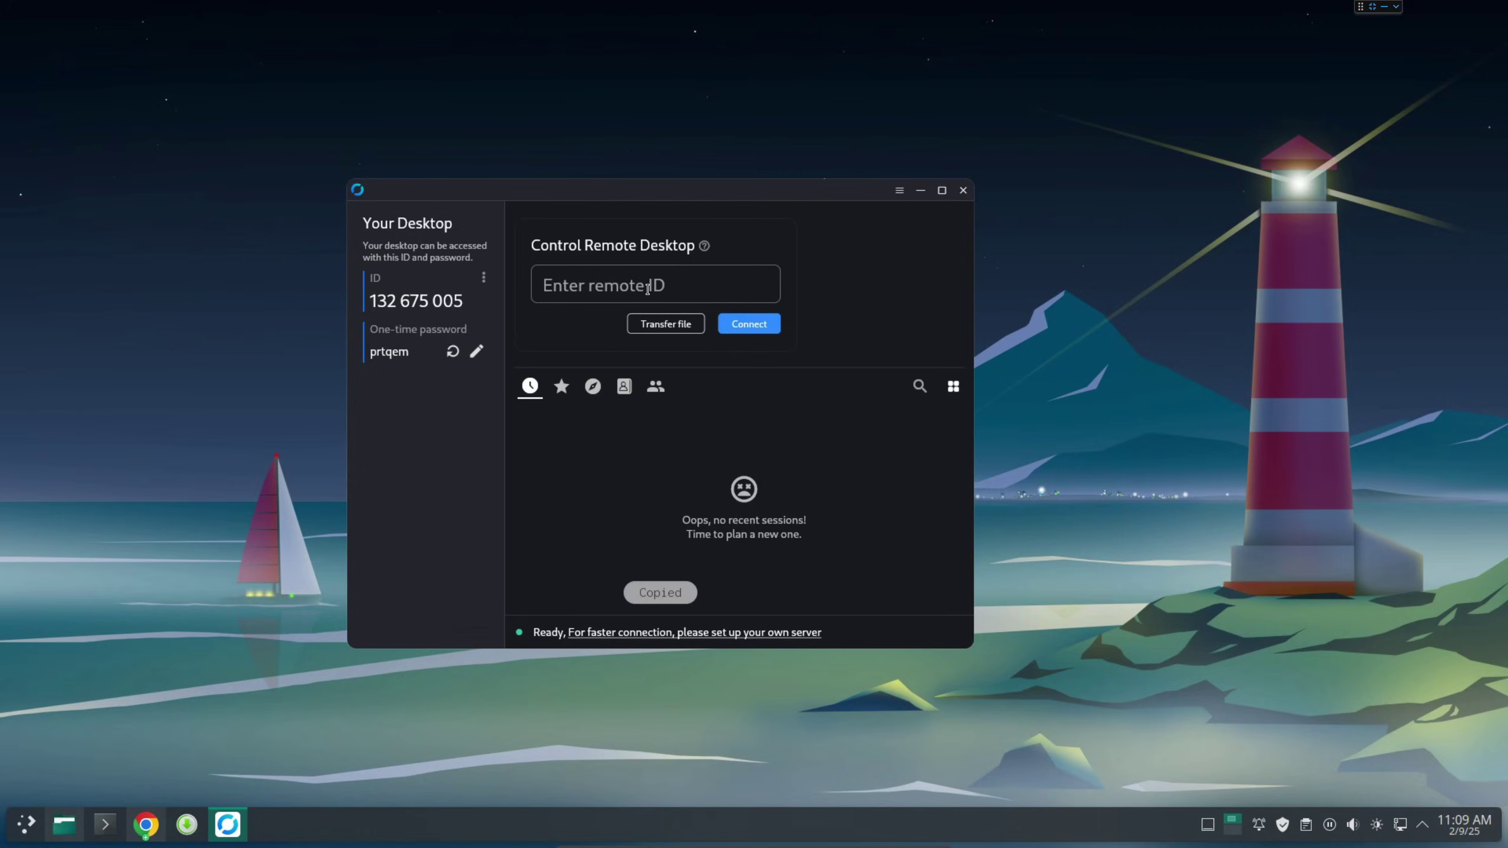
{"action": "left_click", "coordinate": [626, 290]}
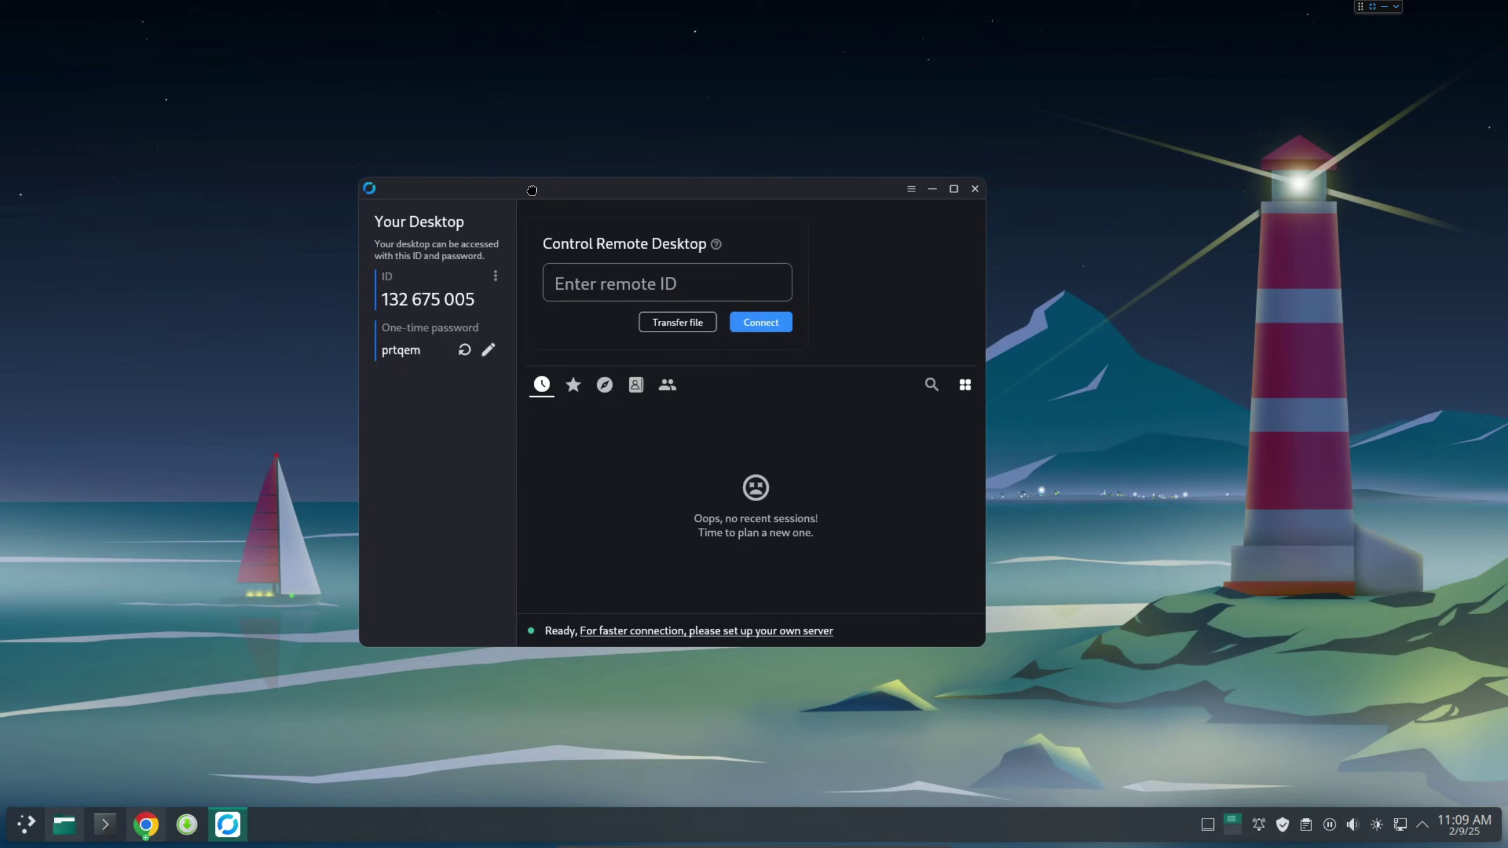
Unlock RustDesk's Security settings by authenticating with the system password.
{"action": "left_click", "coordinate": [488, 349]}
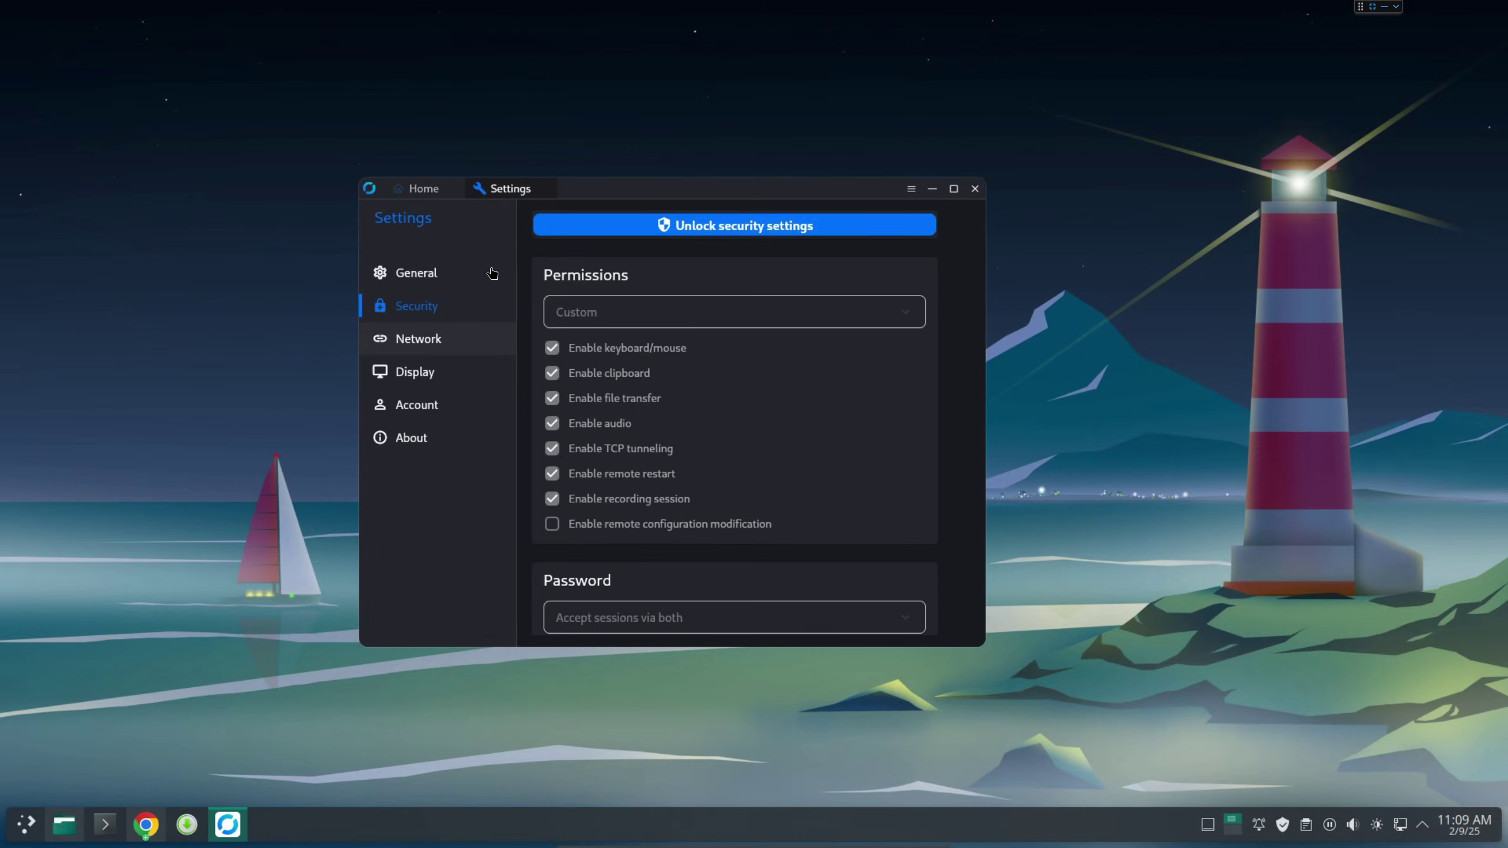
{"action": "left_click", "coordinate": [747, 229]}
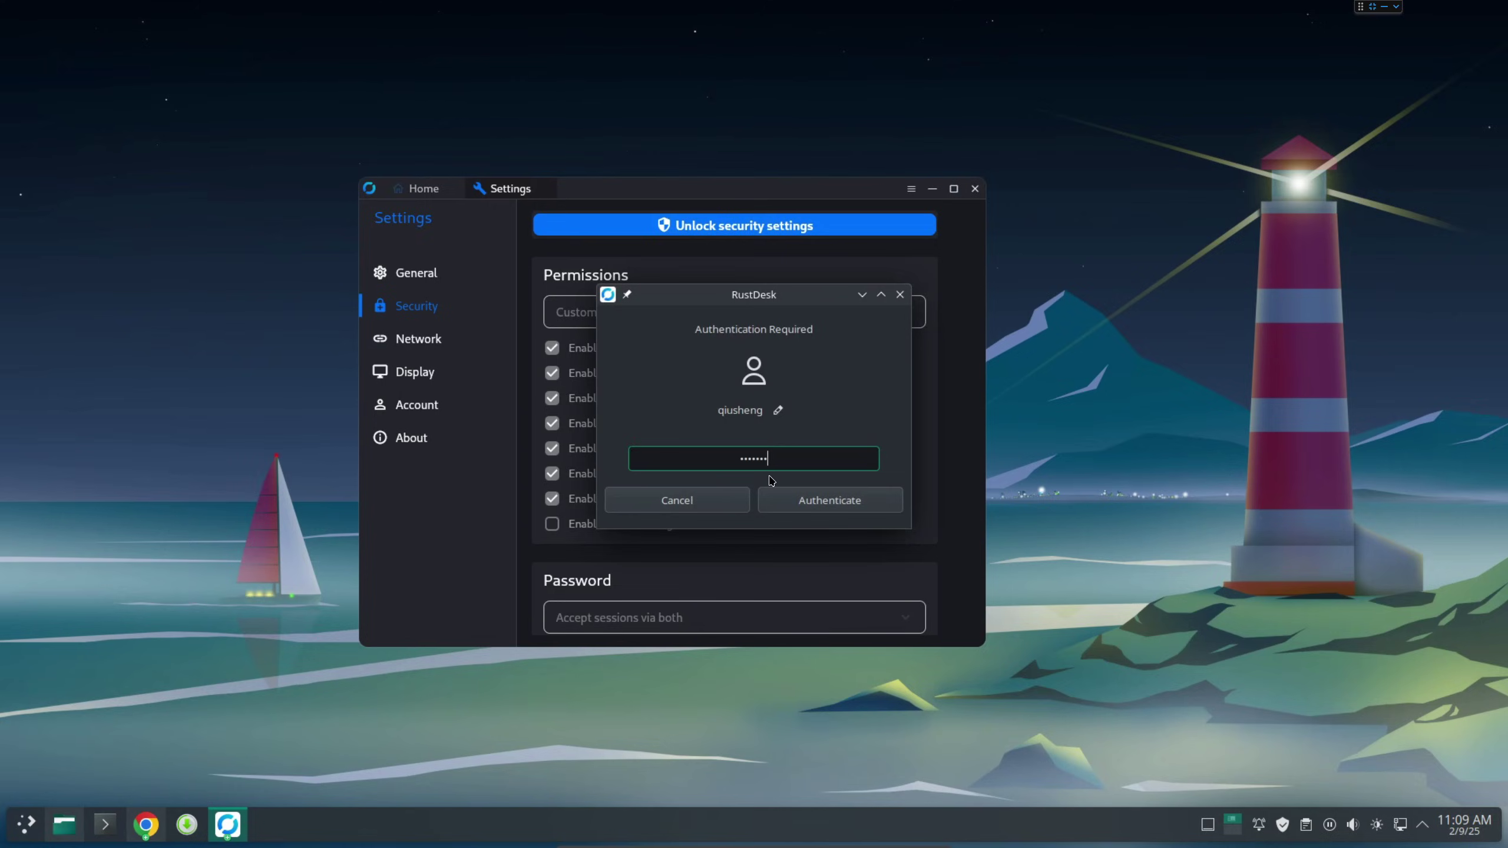
{"action": "key", "text": "Return"}
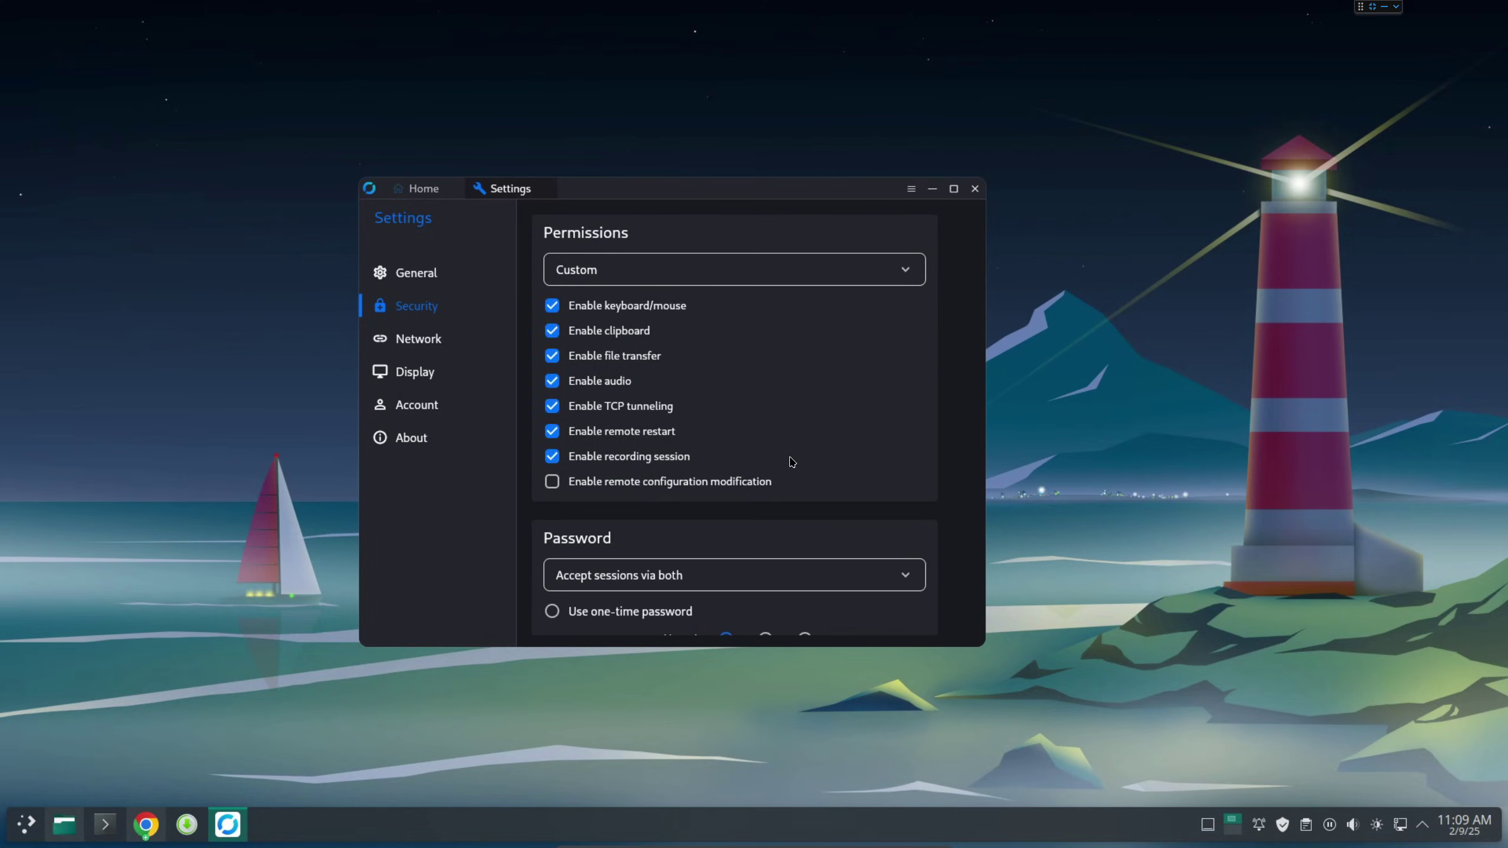
{"action": "scroll", "coordinate": [792, 462], "scroll_direction": "down", "scroll_amount": 3}
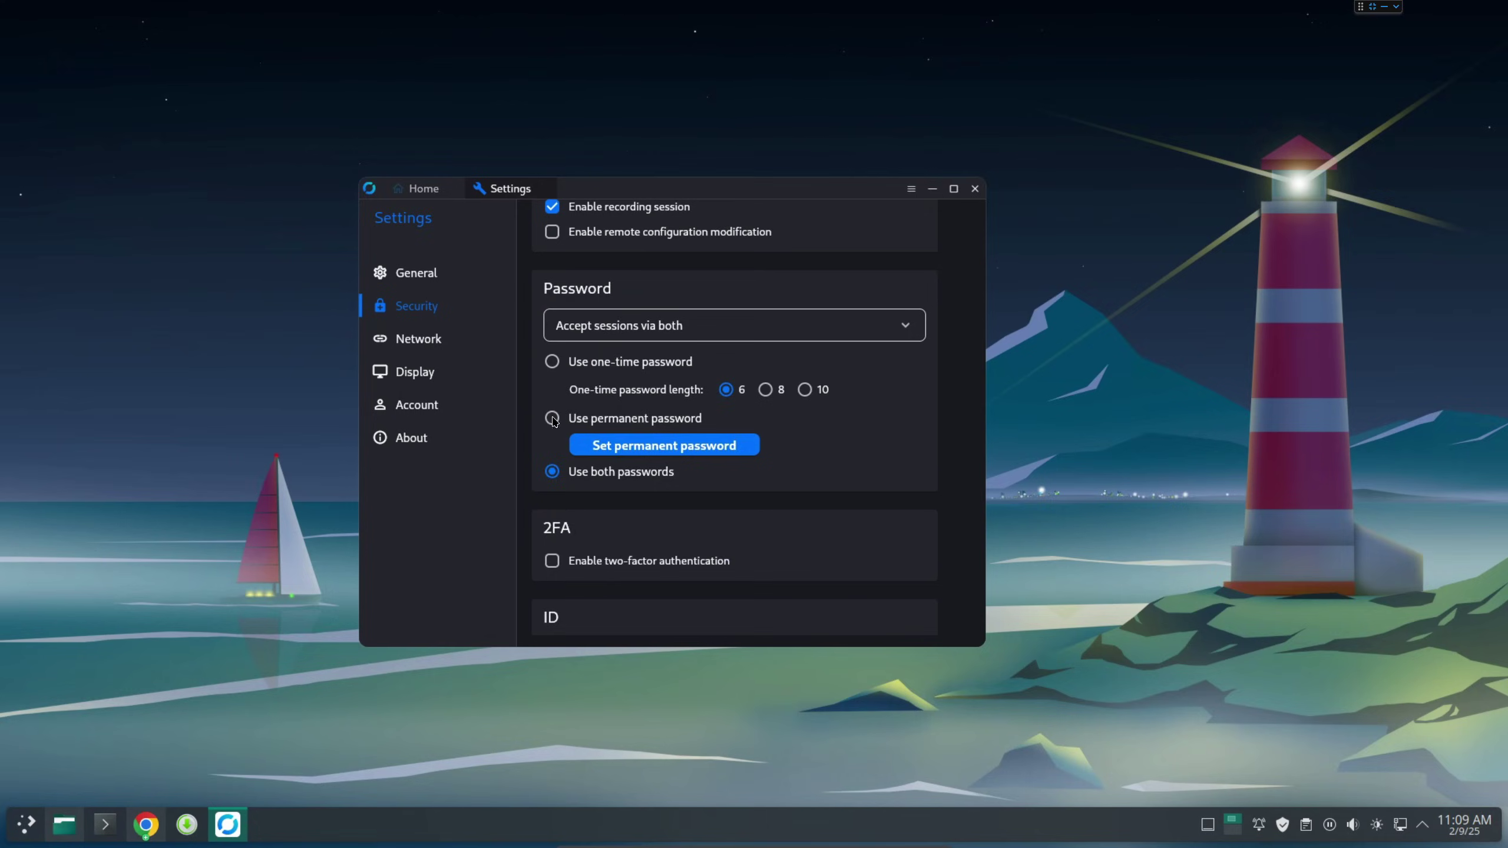
Start a permanent password, entering the new password and its confirmation.
{"action": "left_click", "coordinate": [553, 418]}
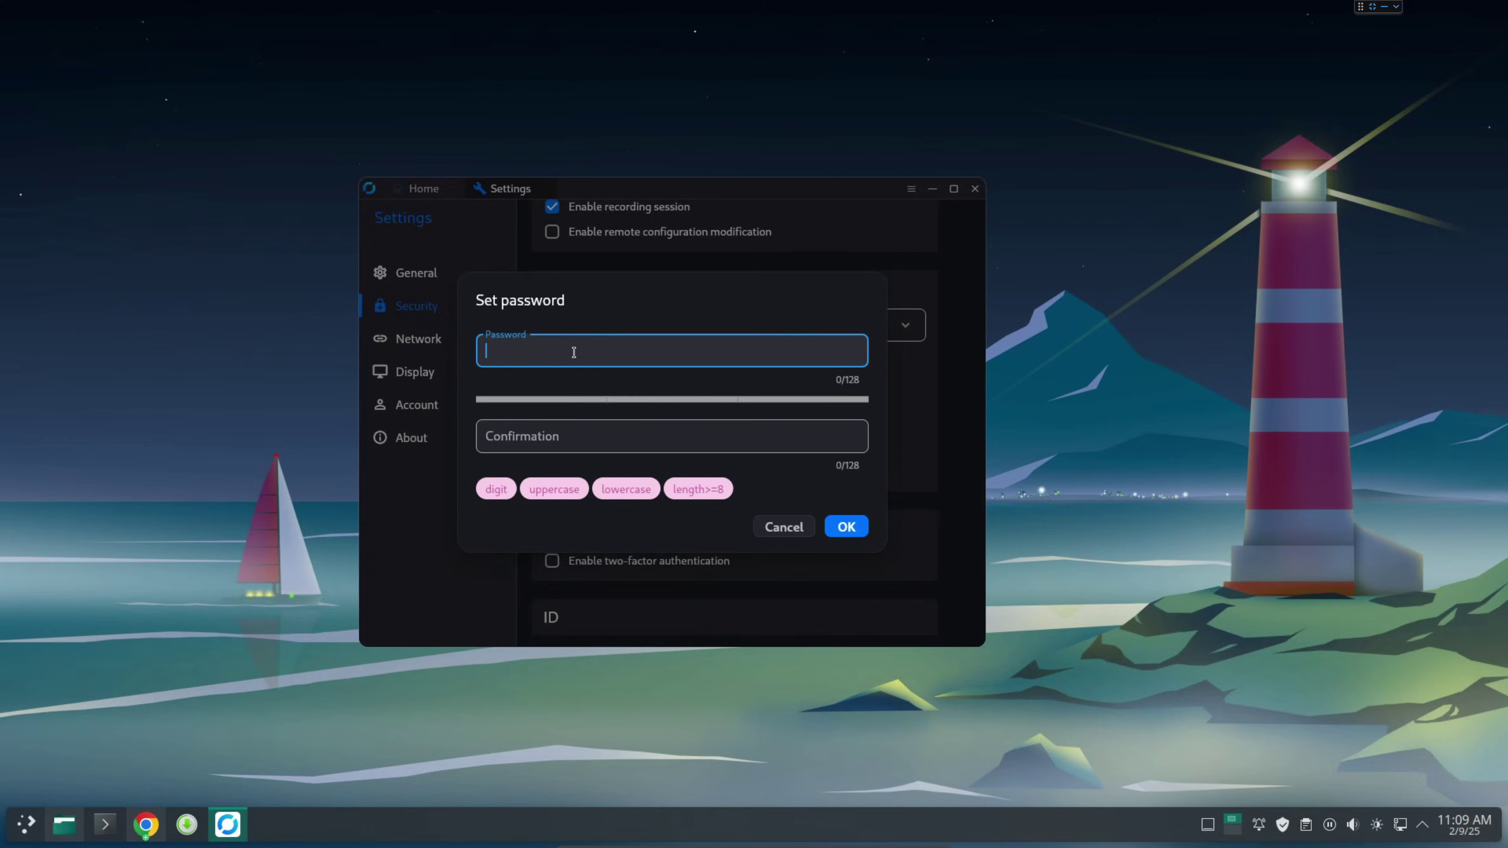
{"action": "key", "text": "Caps_Lock"}
{"action": "type", "text": "Passwor"}
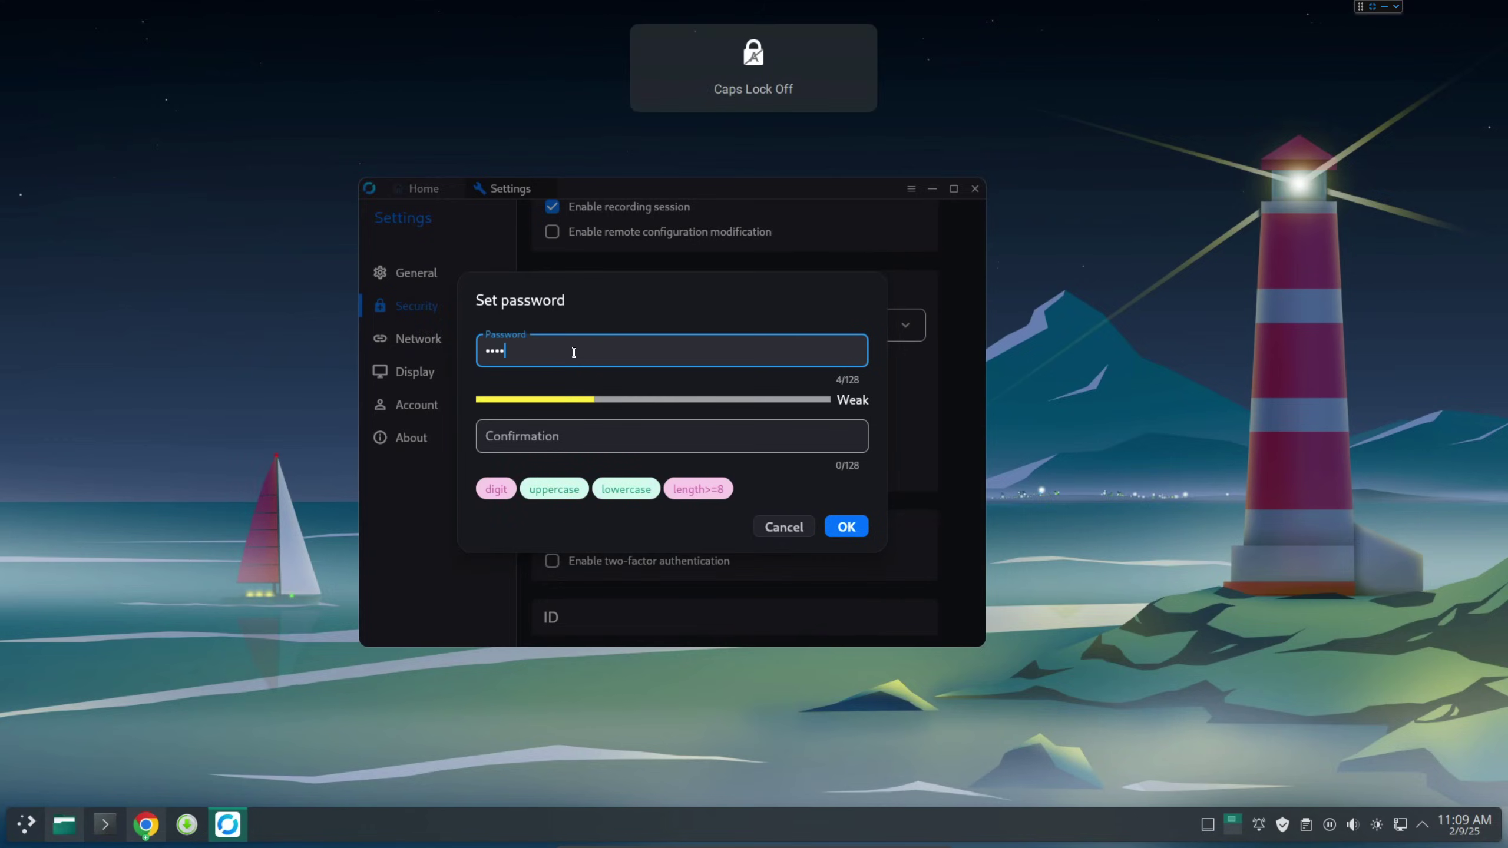
{"action": "type", "text": "d123"}
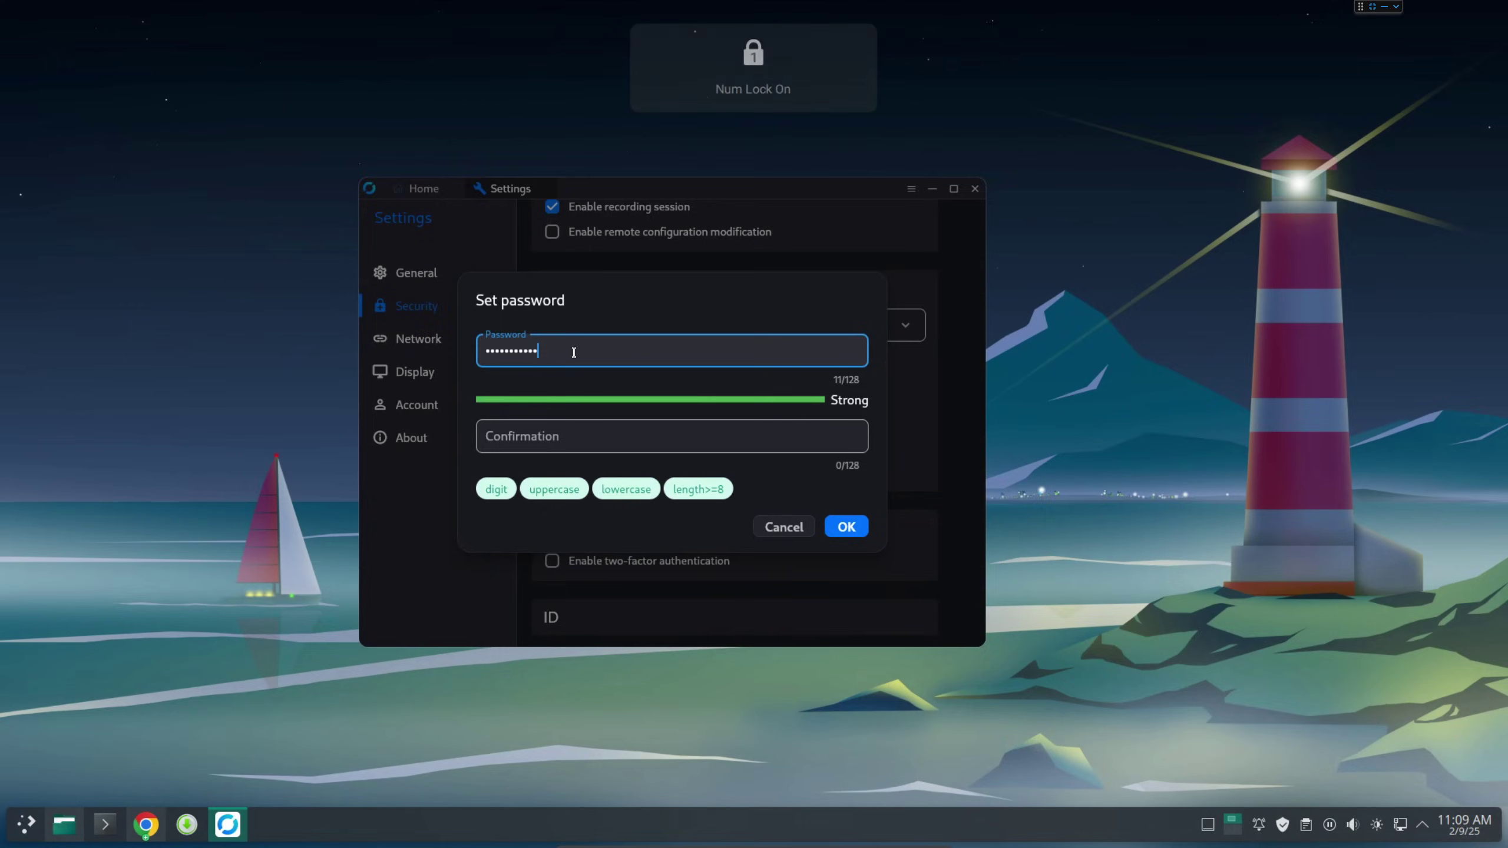
{"action": "key", "text": "Tab"}
{"action": "key", "text": "Caps_Lock"}
{"action": "type", "text": "P"}
{"action": "key", "text": "Caps_Lock"}
{"action": "type", "text": "ass"}
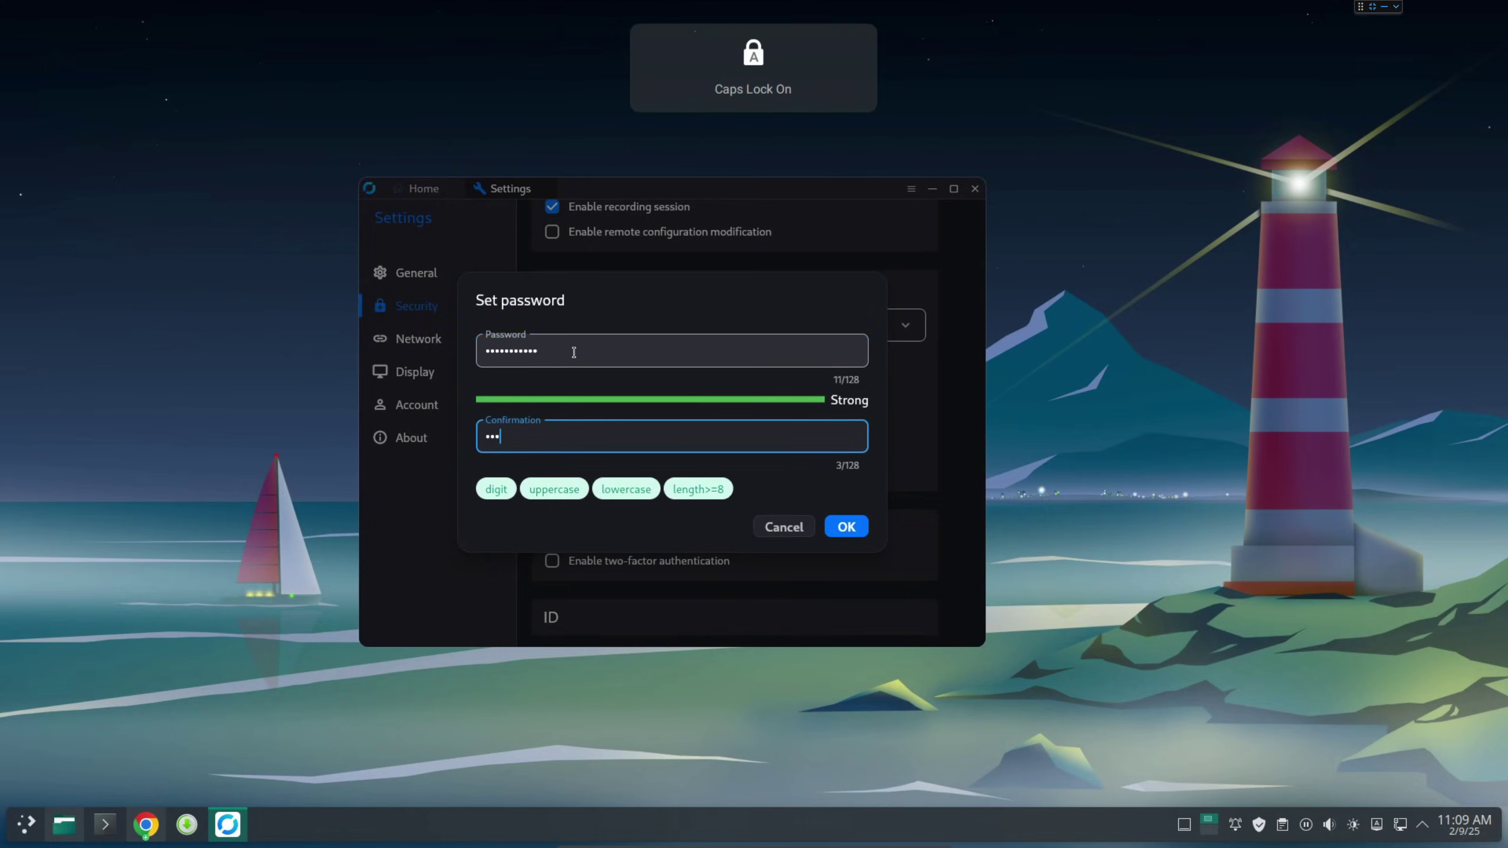
{"action": "type", "text": "word123"}
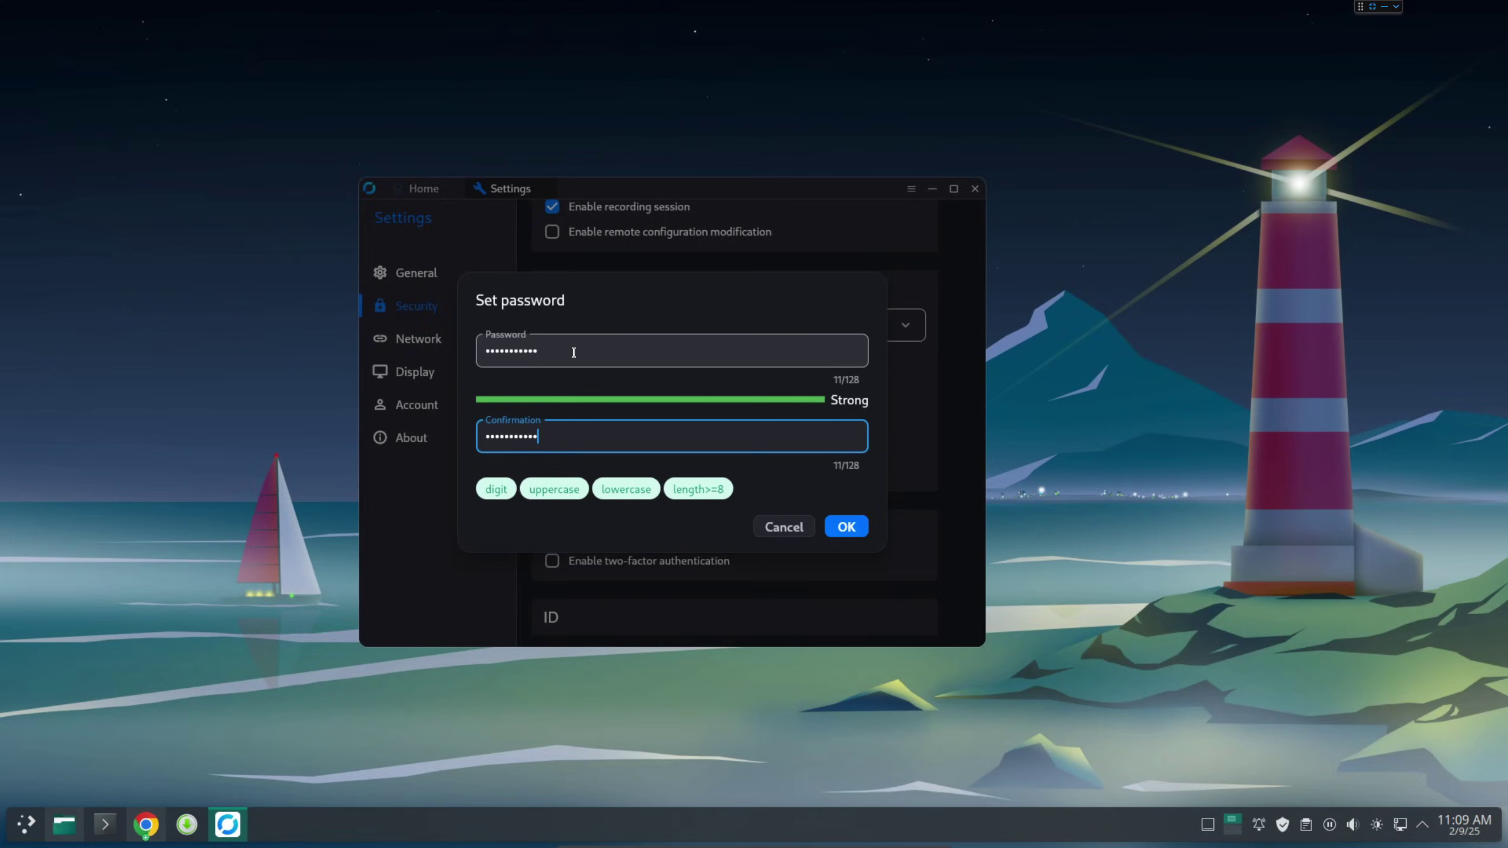
{"action": "left_click", "coordinate": [854, 531]}
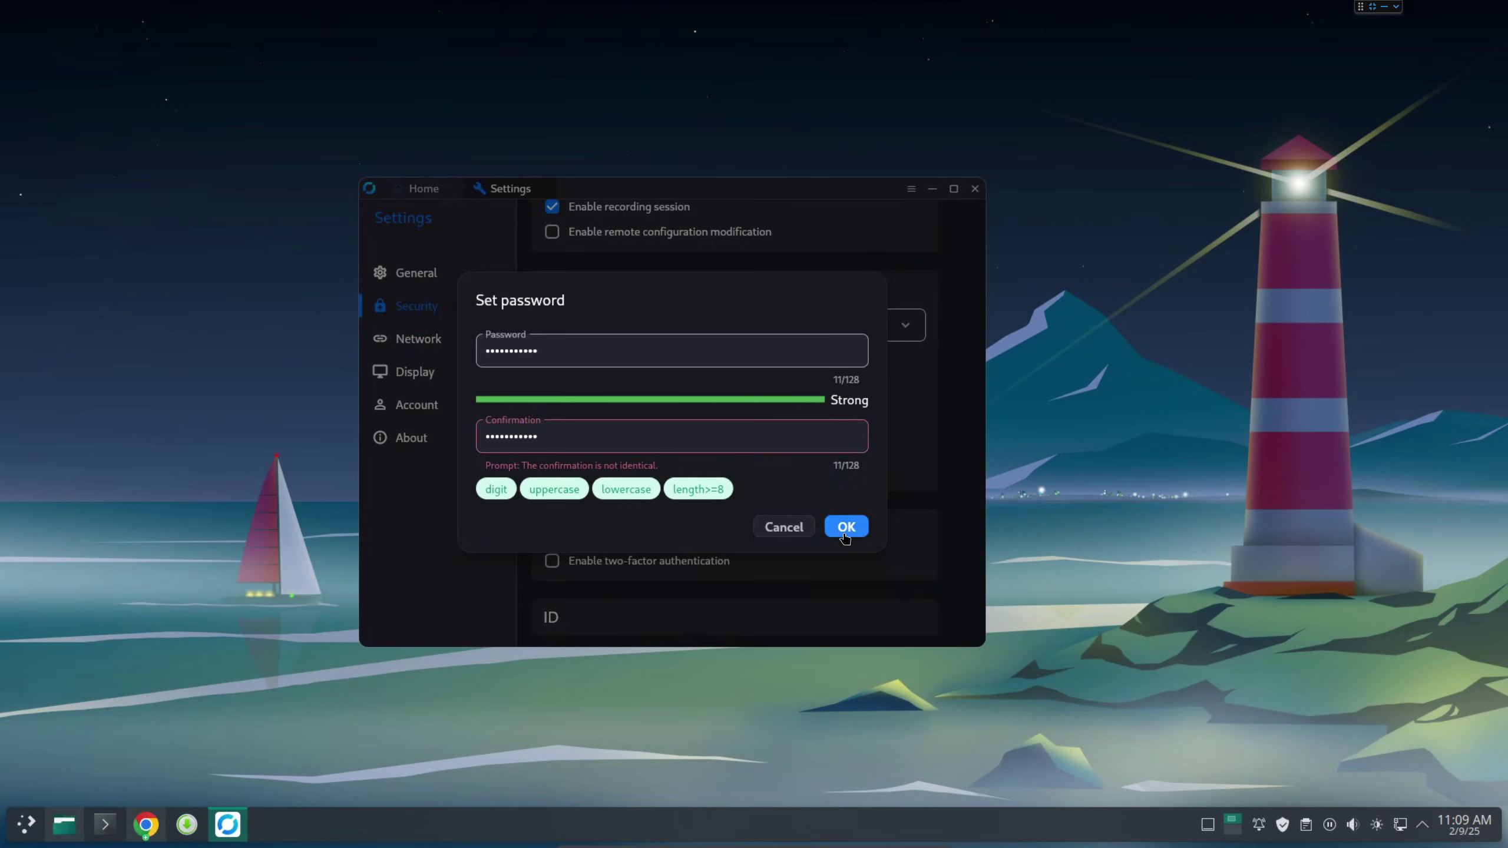
Retype the new permanent password in the password field.
{"action": "left_click", "coordinate": [562, 430]}
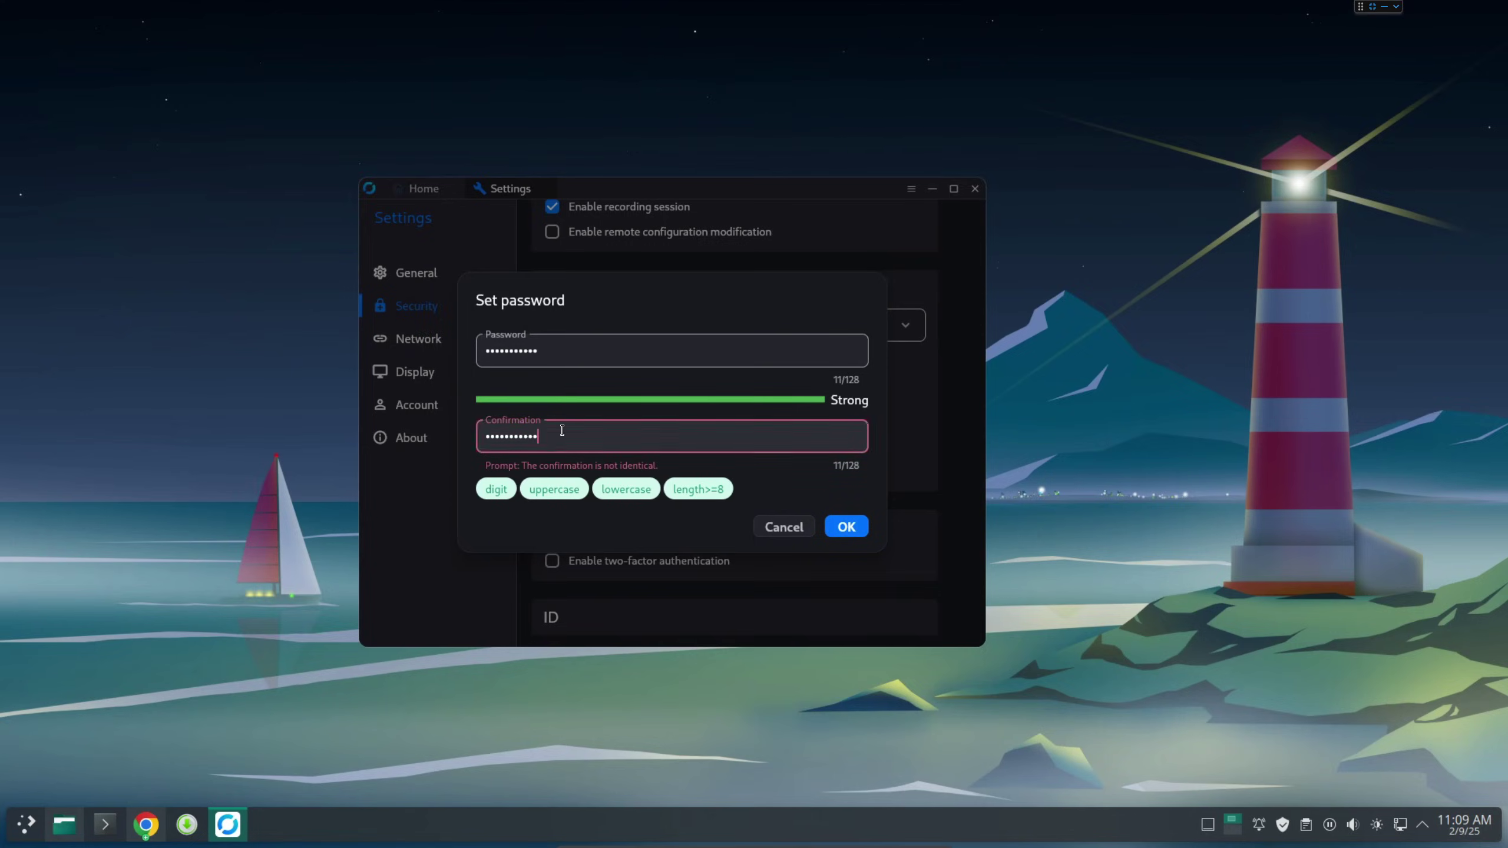
{"action": "left_click", "coordinate": [578, 348]}
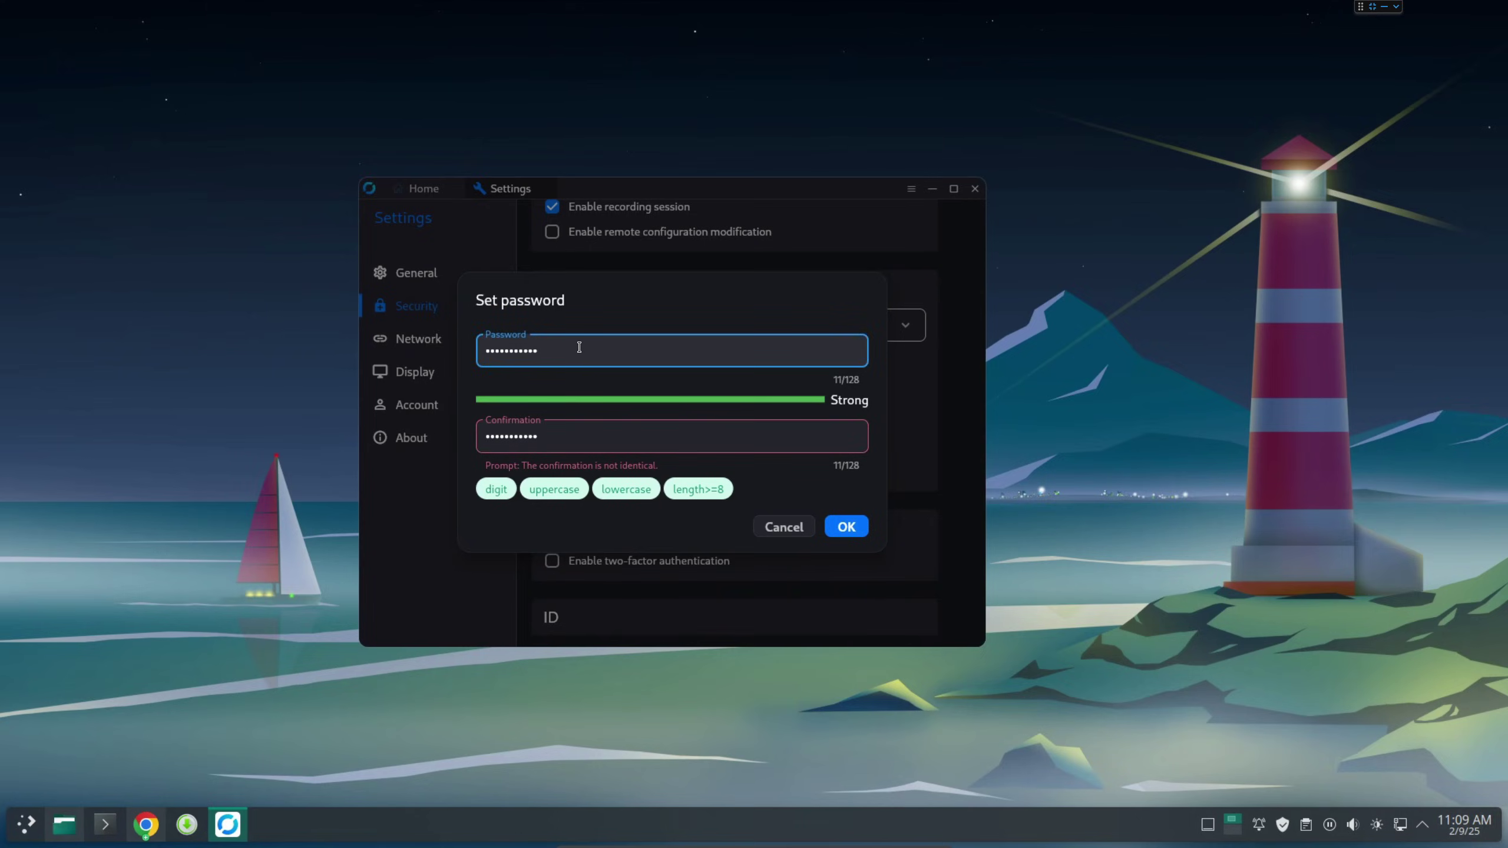
{"action": "key", "text": "BackSpace"}
{"action": "key", "text": "BackSpace"}
{"action": "key", "text": "BackSpace"}
{"action": "key", "text": "BackSpace"}
{"action": "key", "text": "BackSpace"}
{"action": "key", "text": "BackSpace"}
{"action": "key", "text": "BackSpace"}
{"action": "key", "text": "BackSpace"}
{"action": "key", "text": "BackSpace"}
{"action": "key", "text": "BackSpace"}
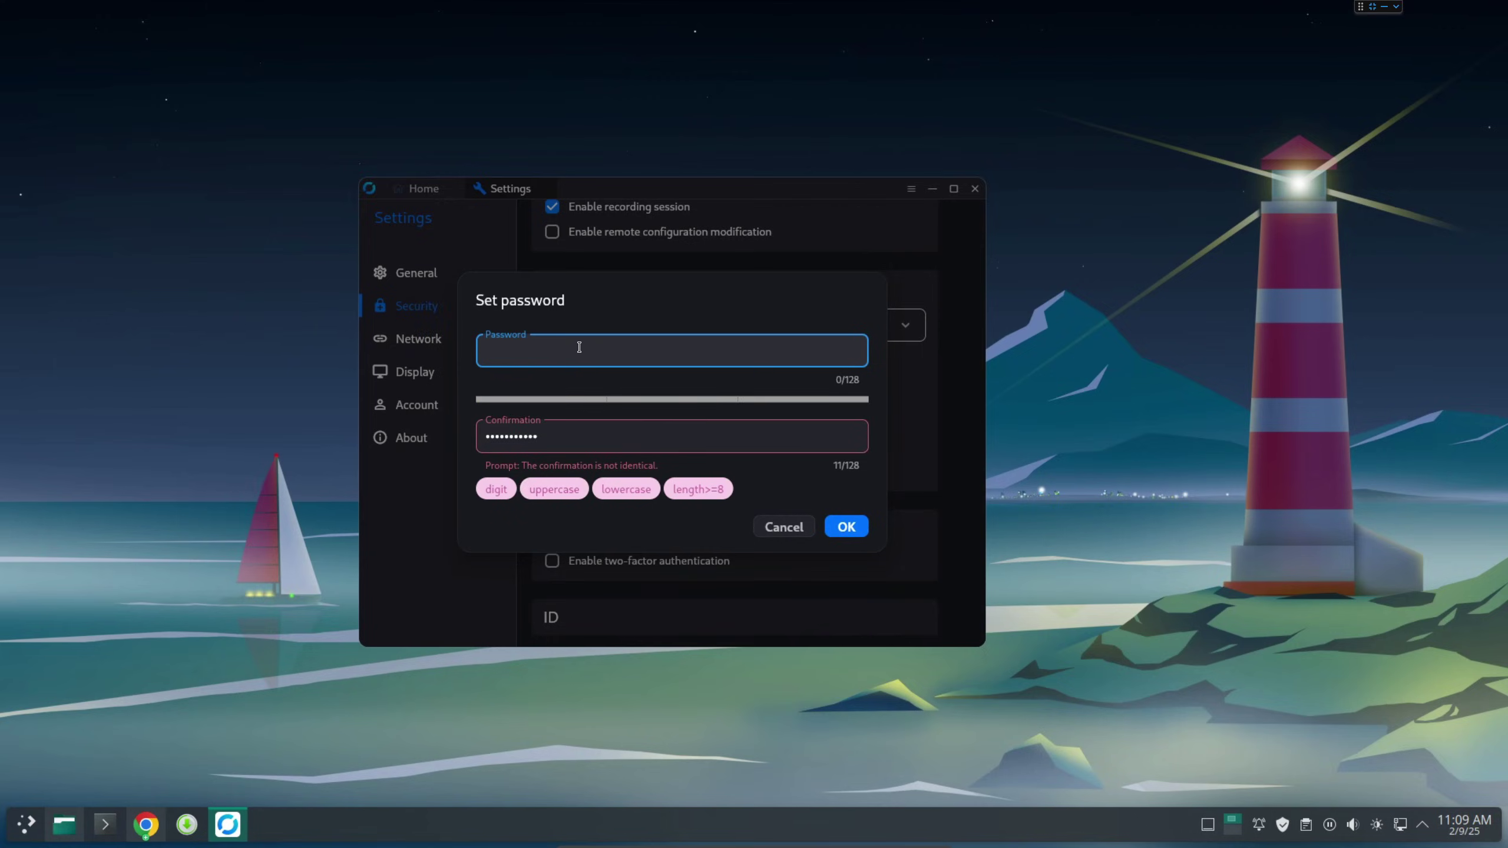
{"action": "key", "text": "Caps_Lock"}
{"action": "type", "text": "AB"}
{"action": "key", "text": "Caps_Lock"}
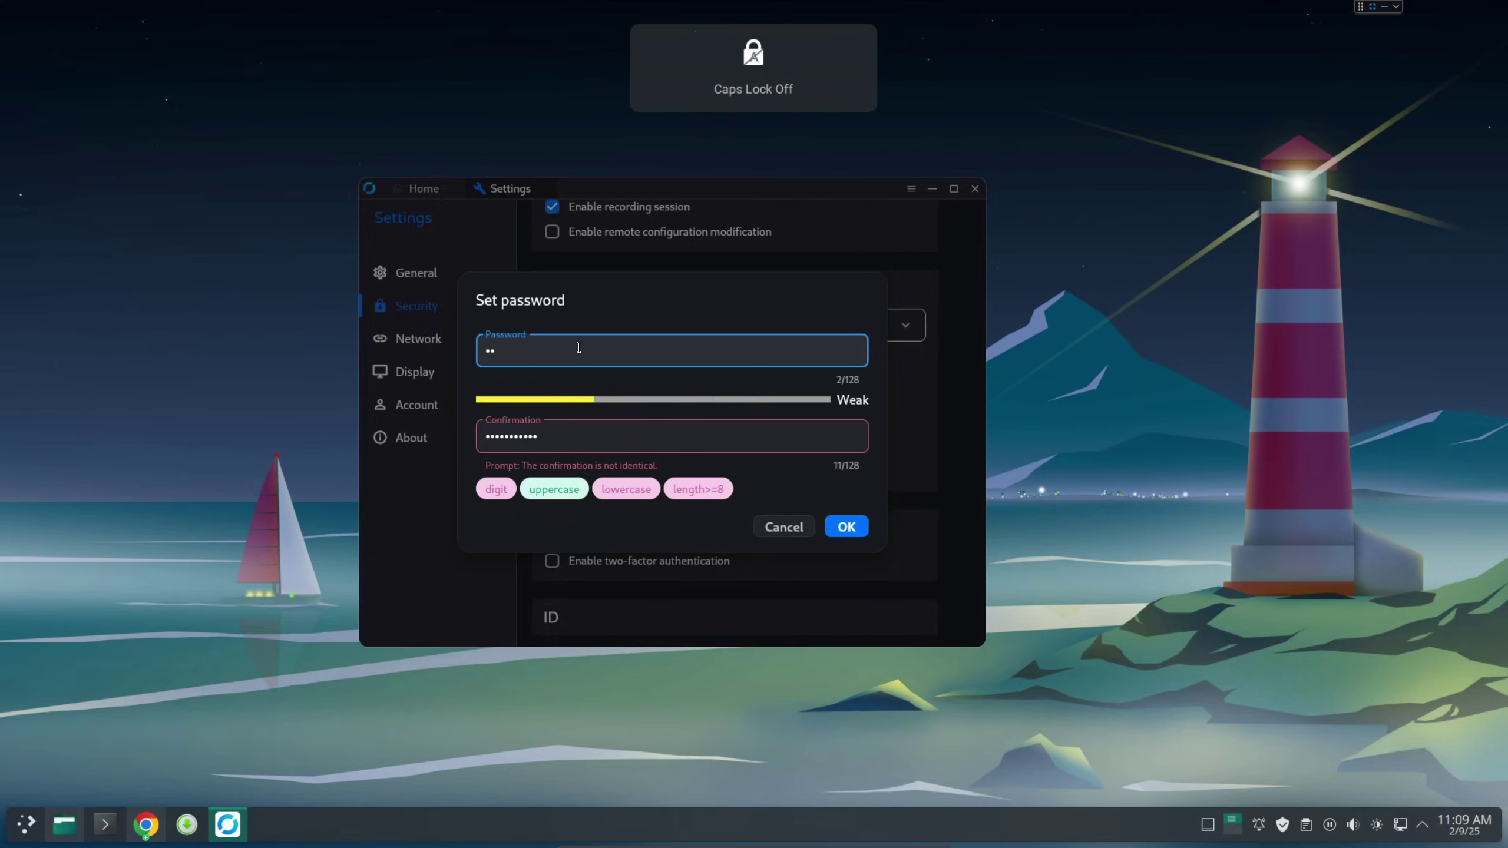
{"action": "key", "text": "BackSpace"}
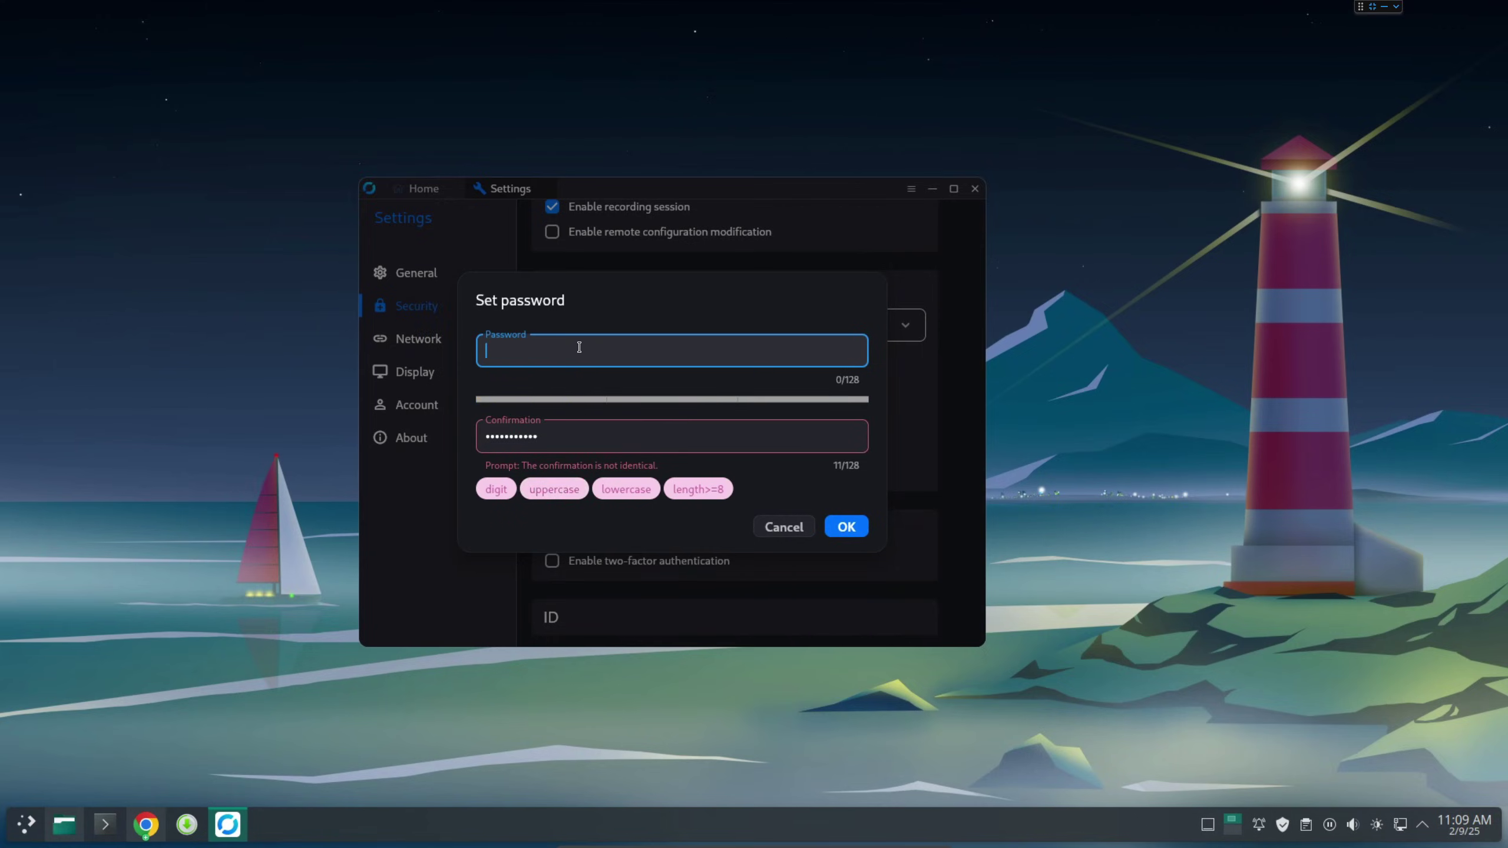
{"action": "key", "text": "Caps_Lock"}
{"action": "type", "text": "ABC"}
{"action": "key", "text": "Caps_Lock"}
{"action": "type", "text": "defgh123"}
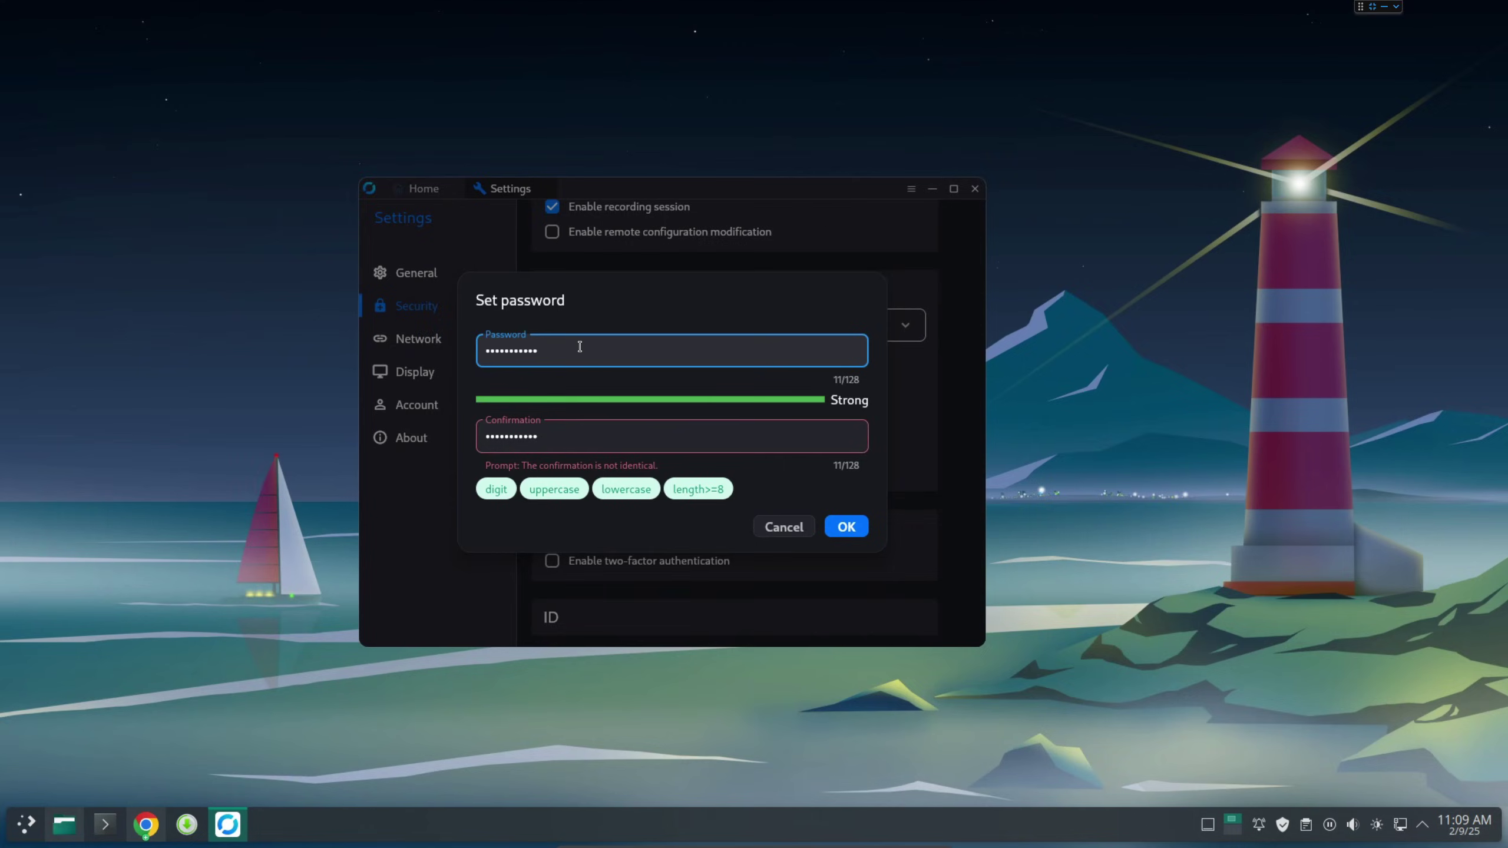
Retype the matching confirmation and save the permanent password.
{"action": "left_click", "coordinate": [605, 439]}
{"action": "key", "text": "BackSpace"}
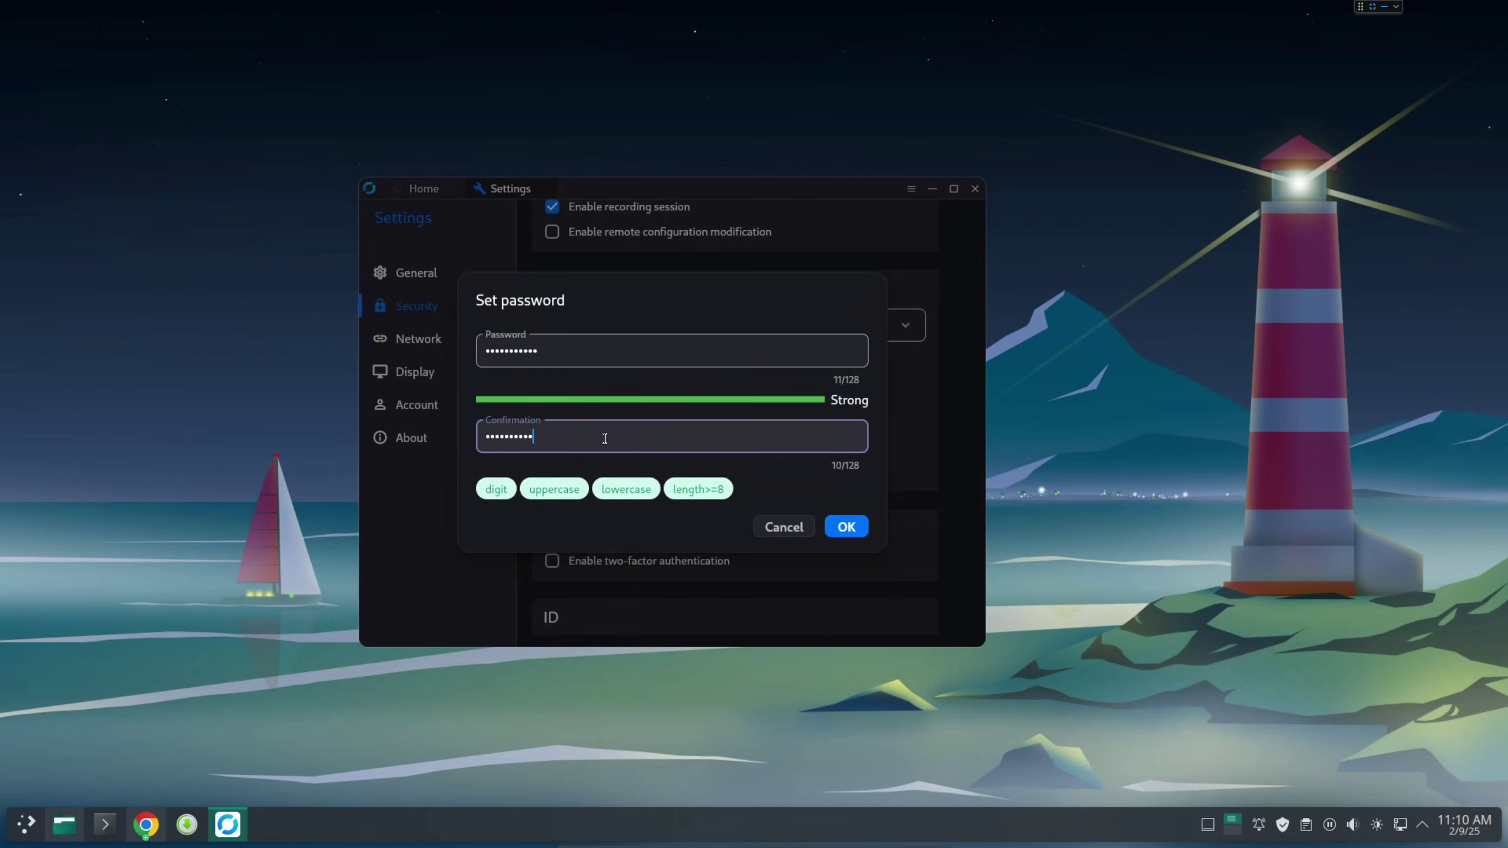
{"action": "key", "text": "BackSpace"}
{"action": "key", "text": "BackSpace"}
{"action": "key", "text": "BackSpace"}
{"action": "key", "text": "BackSpace"}
{"action": "key", "text": "BackSpace"}
{"action": "key", "text": "BackSpace"}
{"action": "key", "text": "BackSpace"}
{"action": "key", "text": "Caps_Lock"}
{"action": "type", "text": "ABC"}
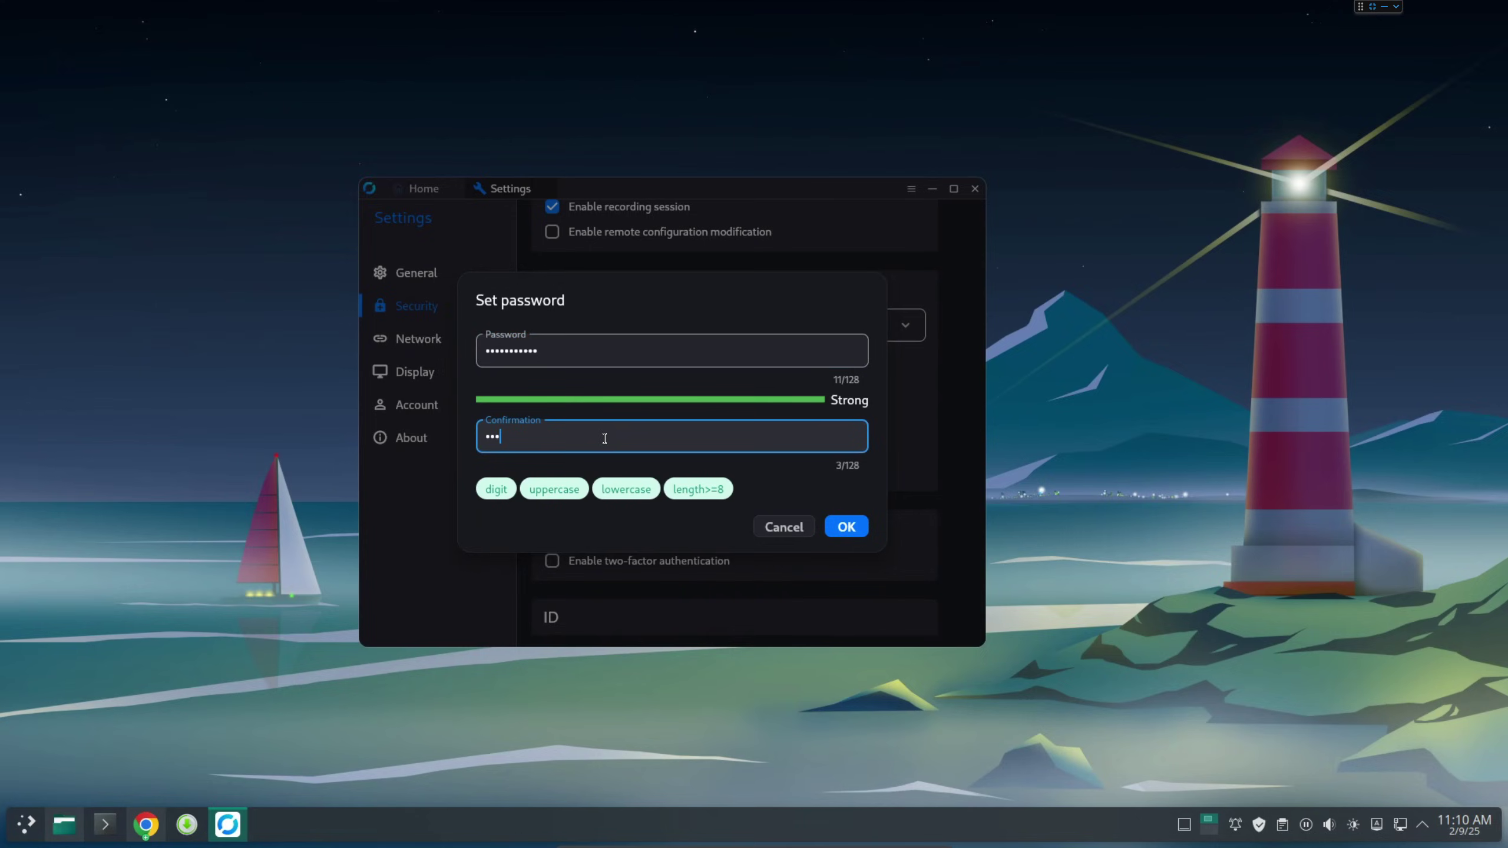
{"action": "key", "text": "Caps_Lock"}
{"action": "type", "text": "def12"}
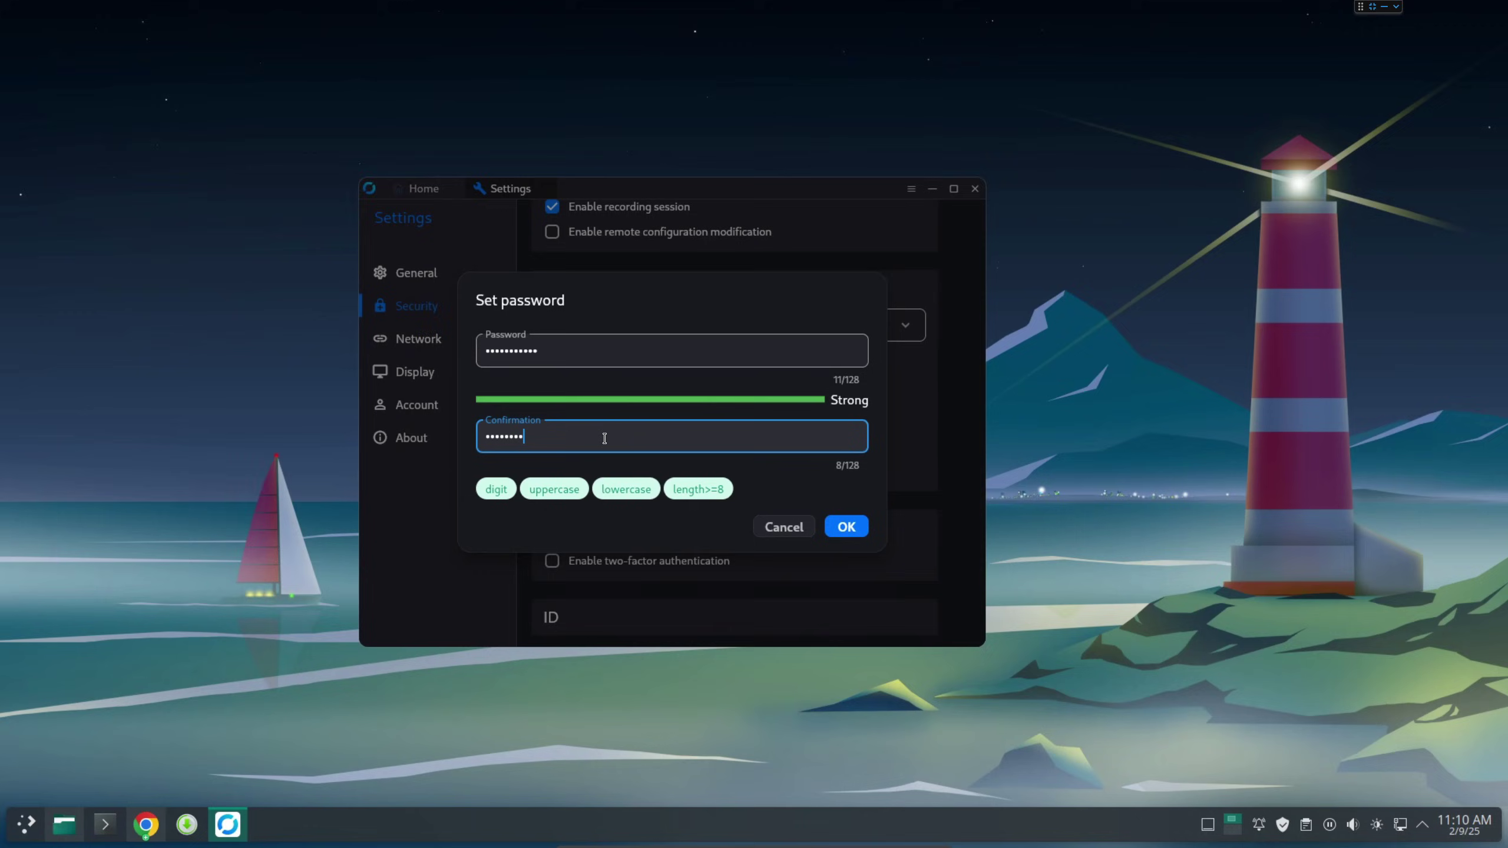
{"action": "left_click", "coordinate": [849, 526]}
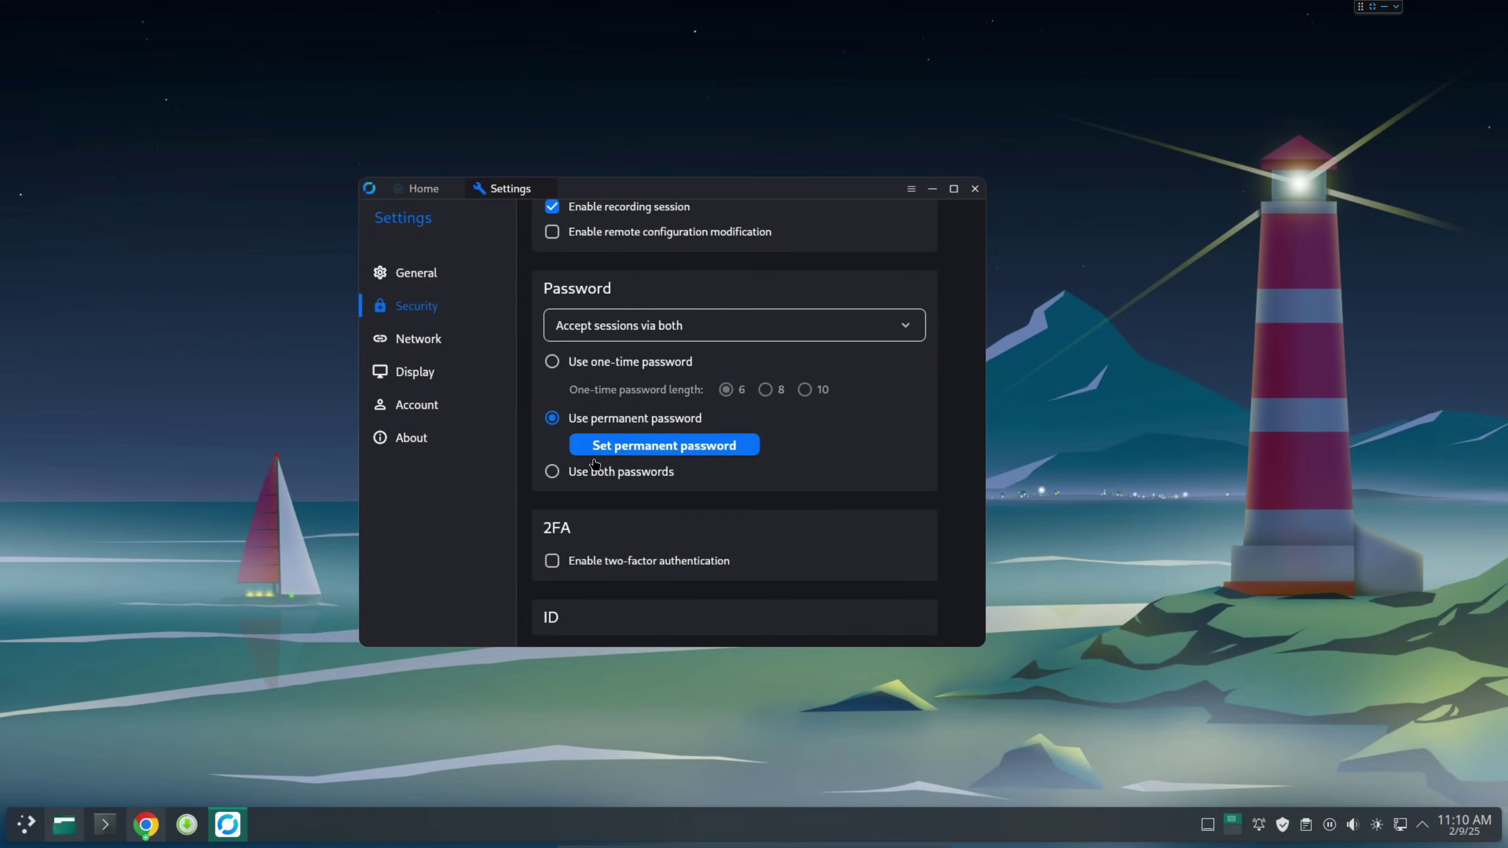
{"action": "scroll", "coordinate": [625, 515], "scroll_direction": "down", "scroll_amount": 5}
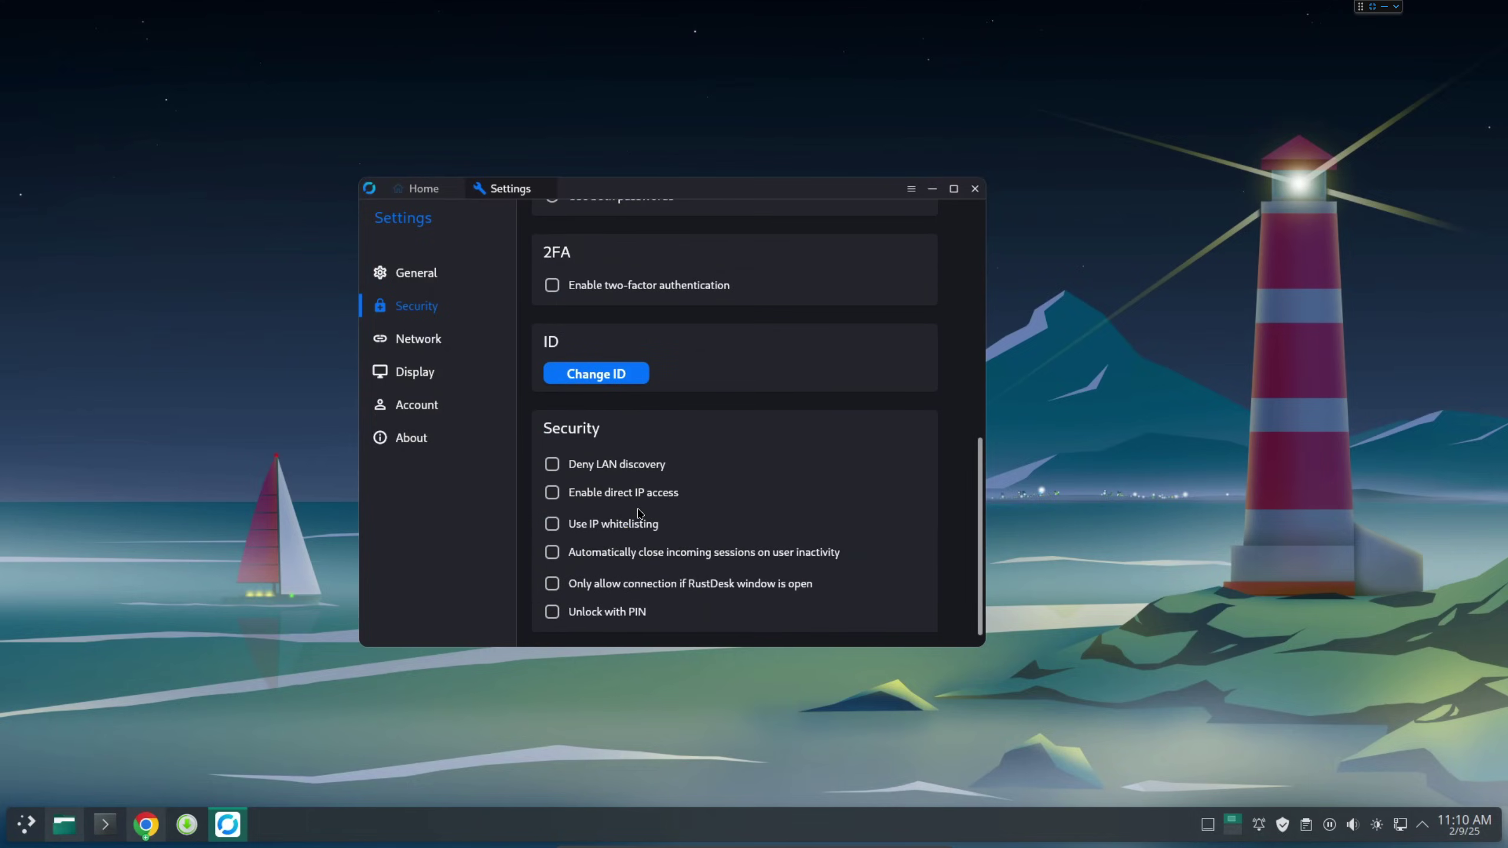
{"action": "scroll", "coordinate": [638, 512], "scroll_direction": "up", "scroll_amount": 4}
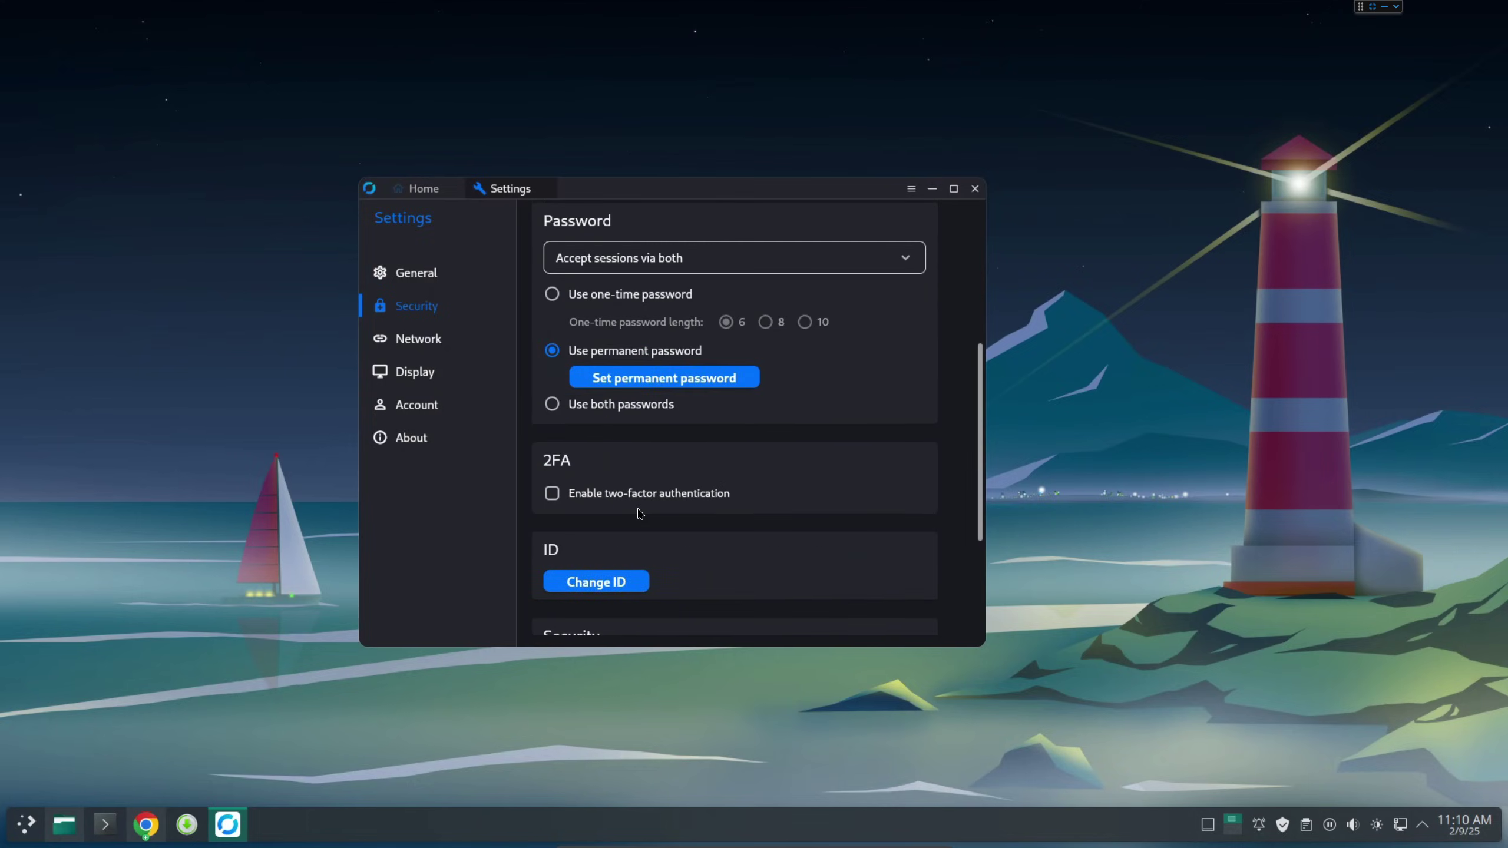
{"action": "left_click", "coordinate": [552, 494]}
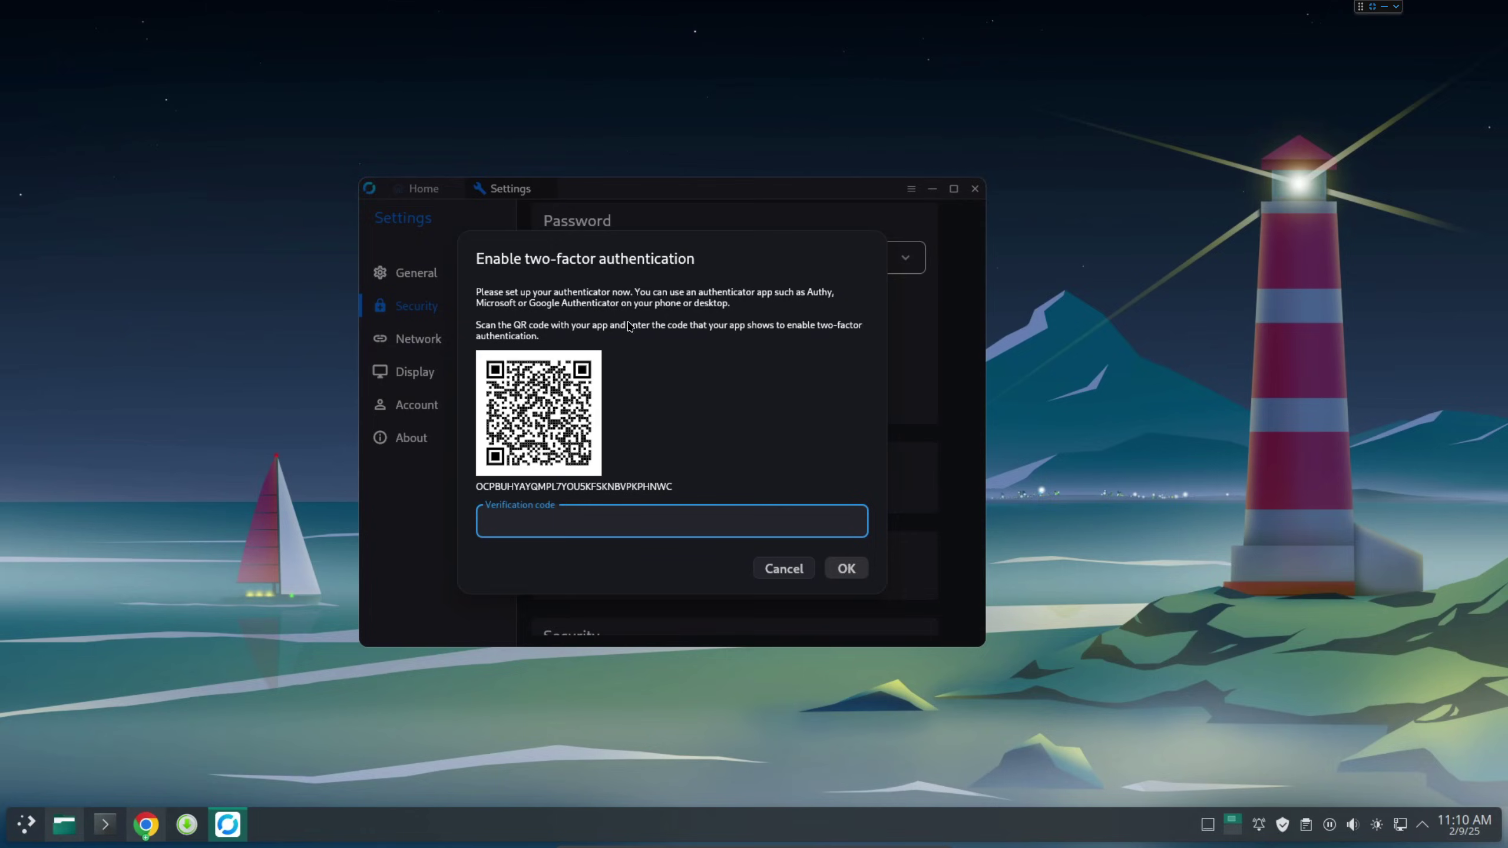
{"action": "double_click", "coordinate": [818, 291]}
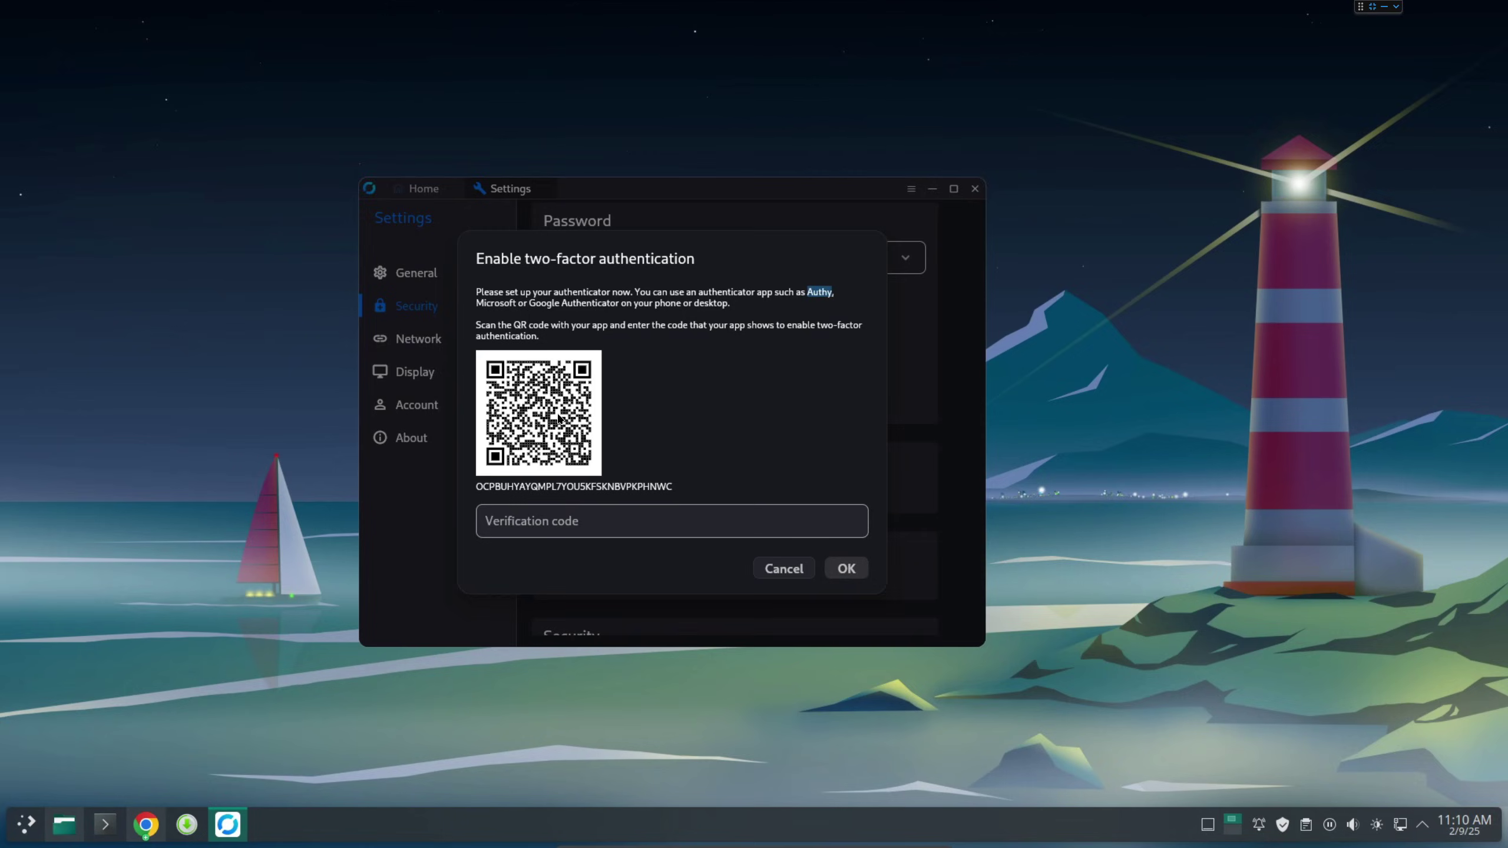
{"action": "left_click", "coordinate": [552, 523]}
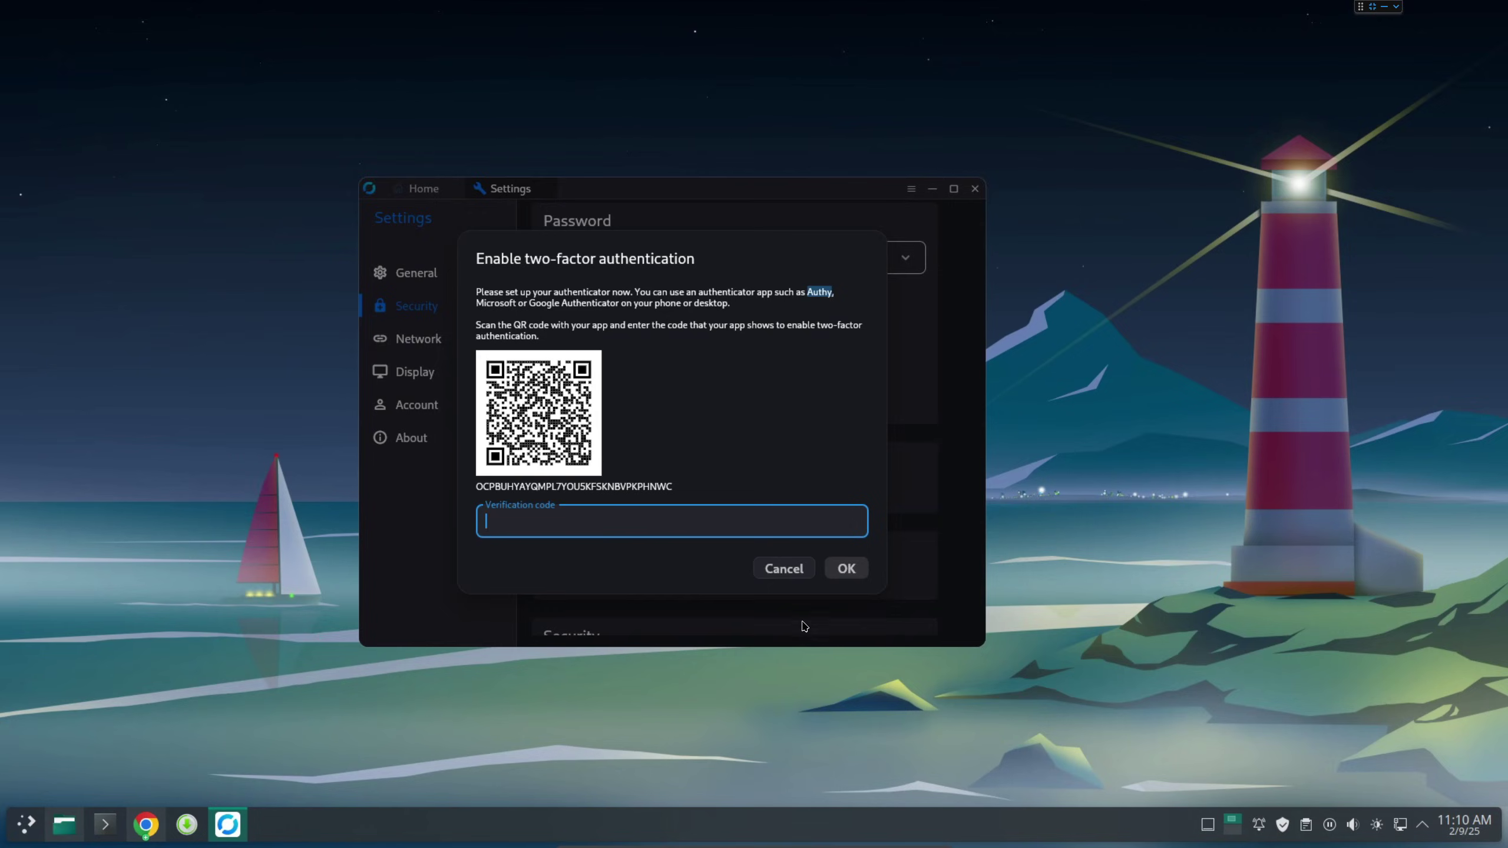
{"action": "left_click", "coordinate": [783, 570]}
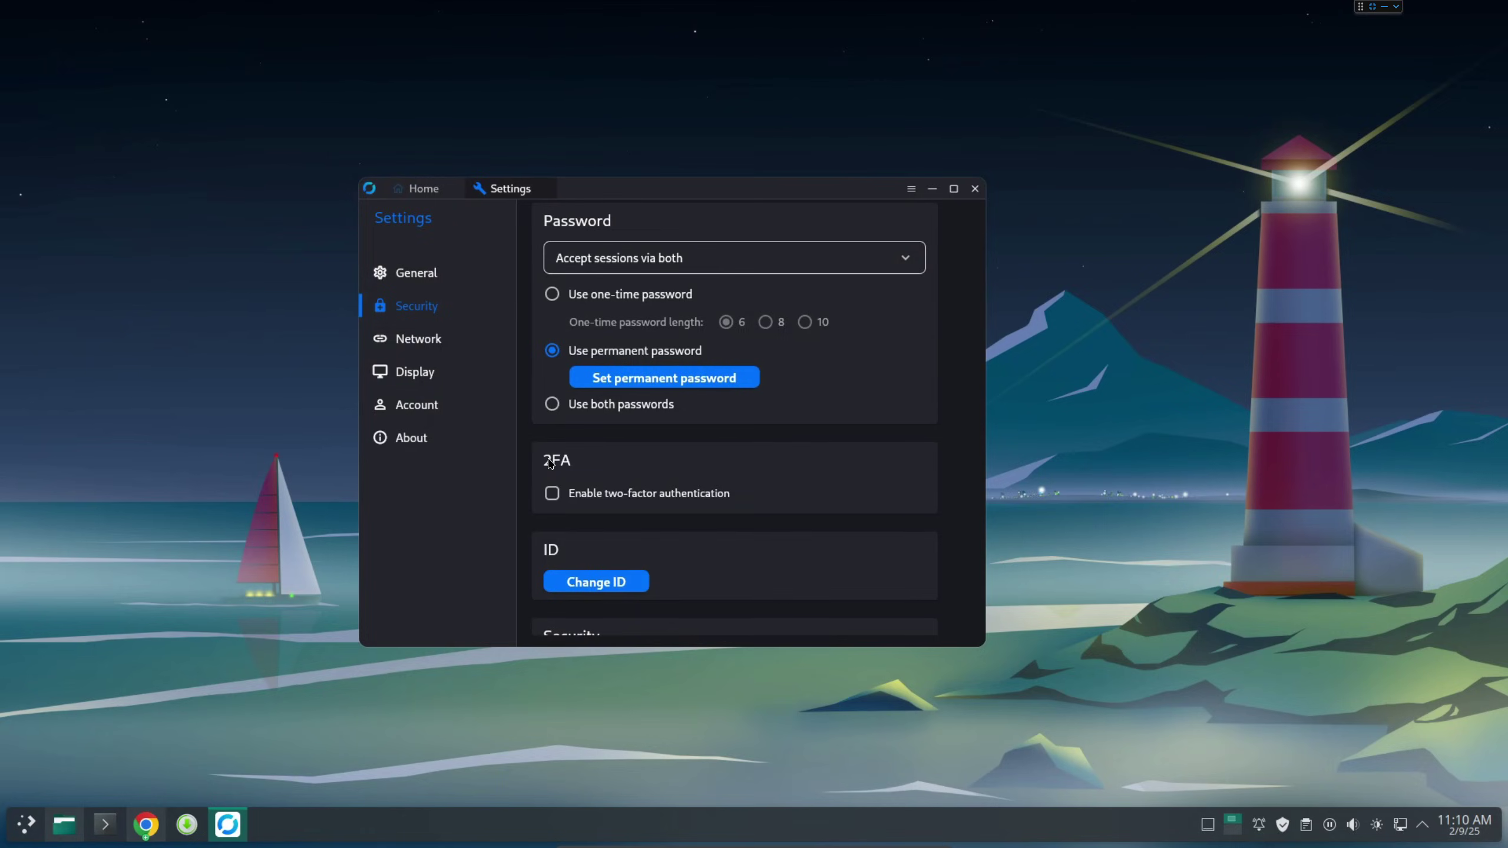
Tick 'Enable direct IP access' on port 21118 in Security settings.
{"action": "scroll", "coordinate": [550, 464], "scroll_direction": "down", "scroll_amount": 3}
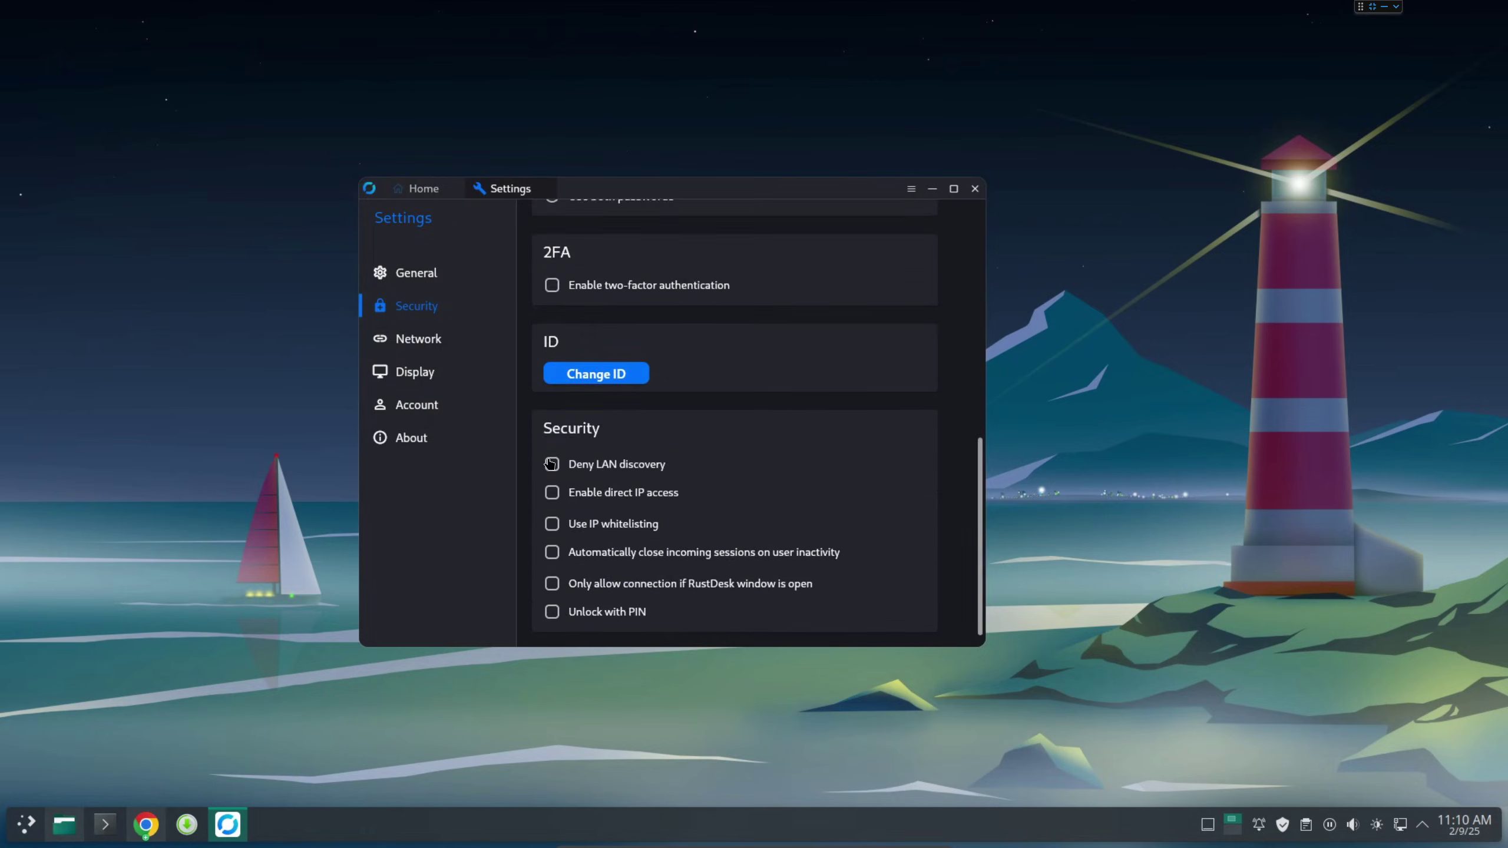
{"action": "left_click", "coordinate": [552, 494]}
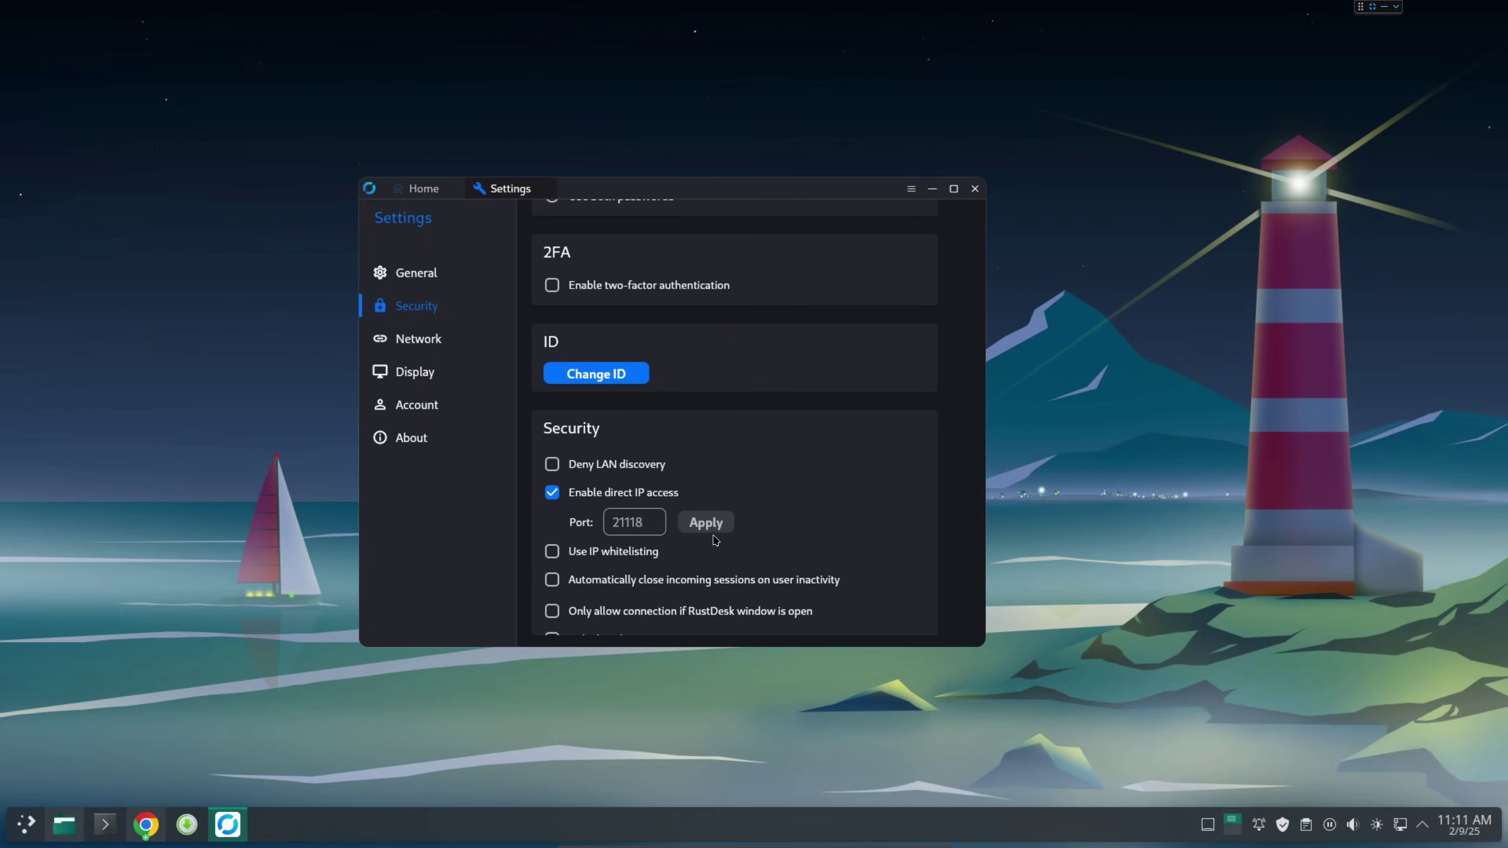
Return to RustDesk's home page and copy this desktop's ID.
{"action": "left_click", "coordinate": [435, 191]}
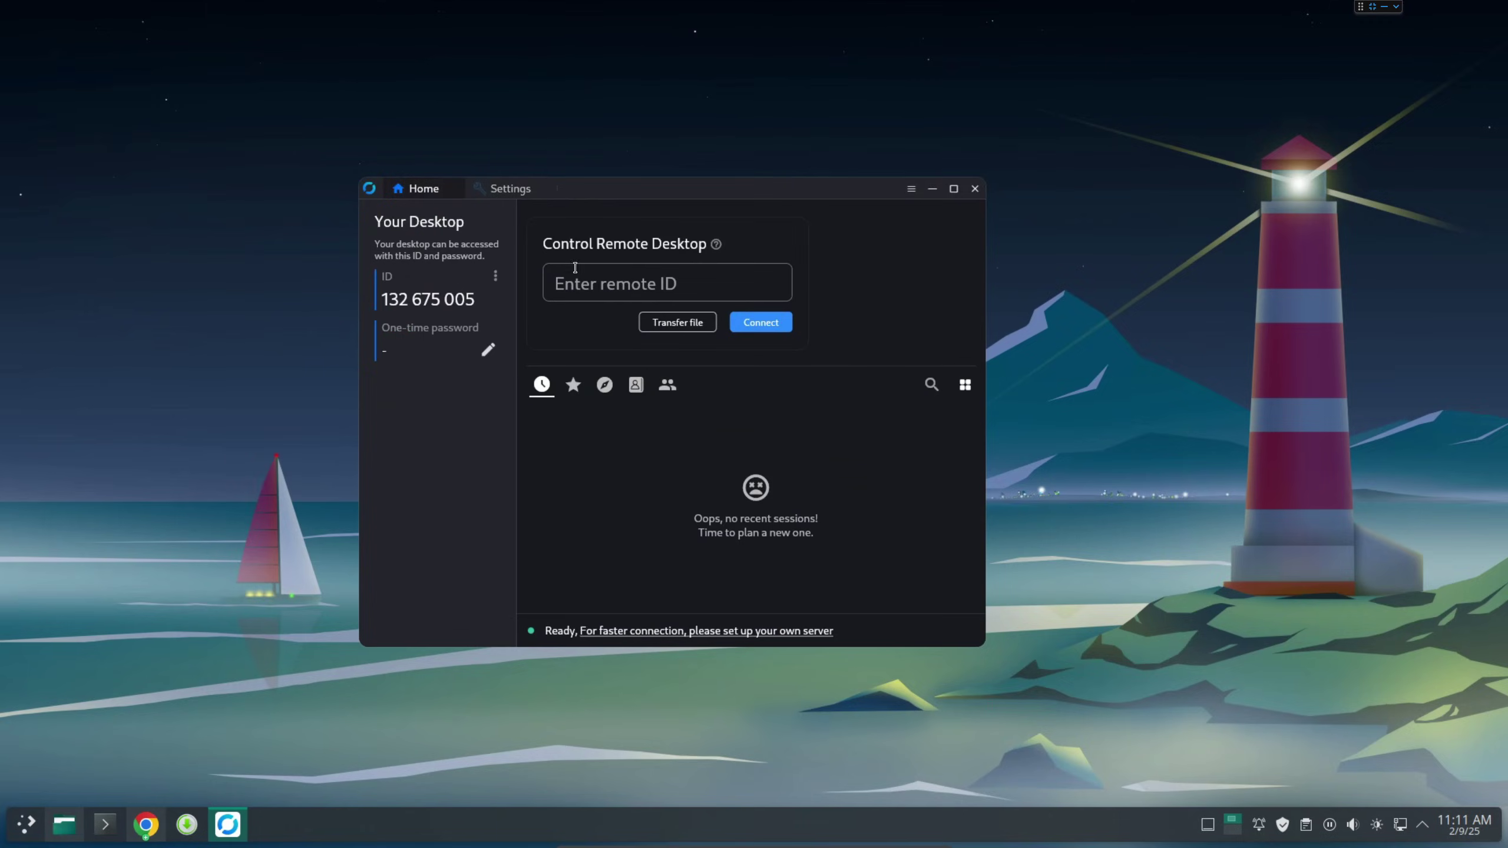
{"action": "left_click", "coordinate": [585, 284]}
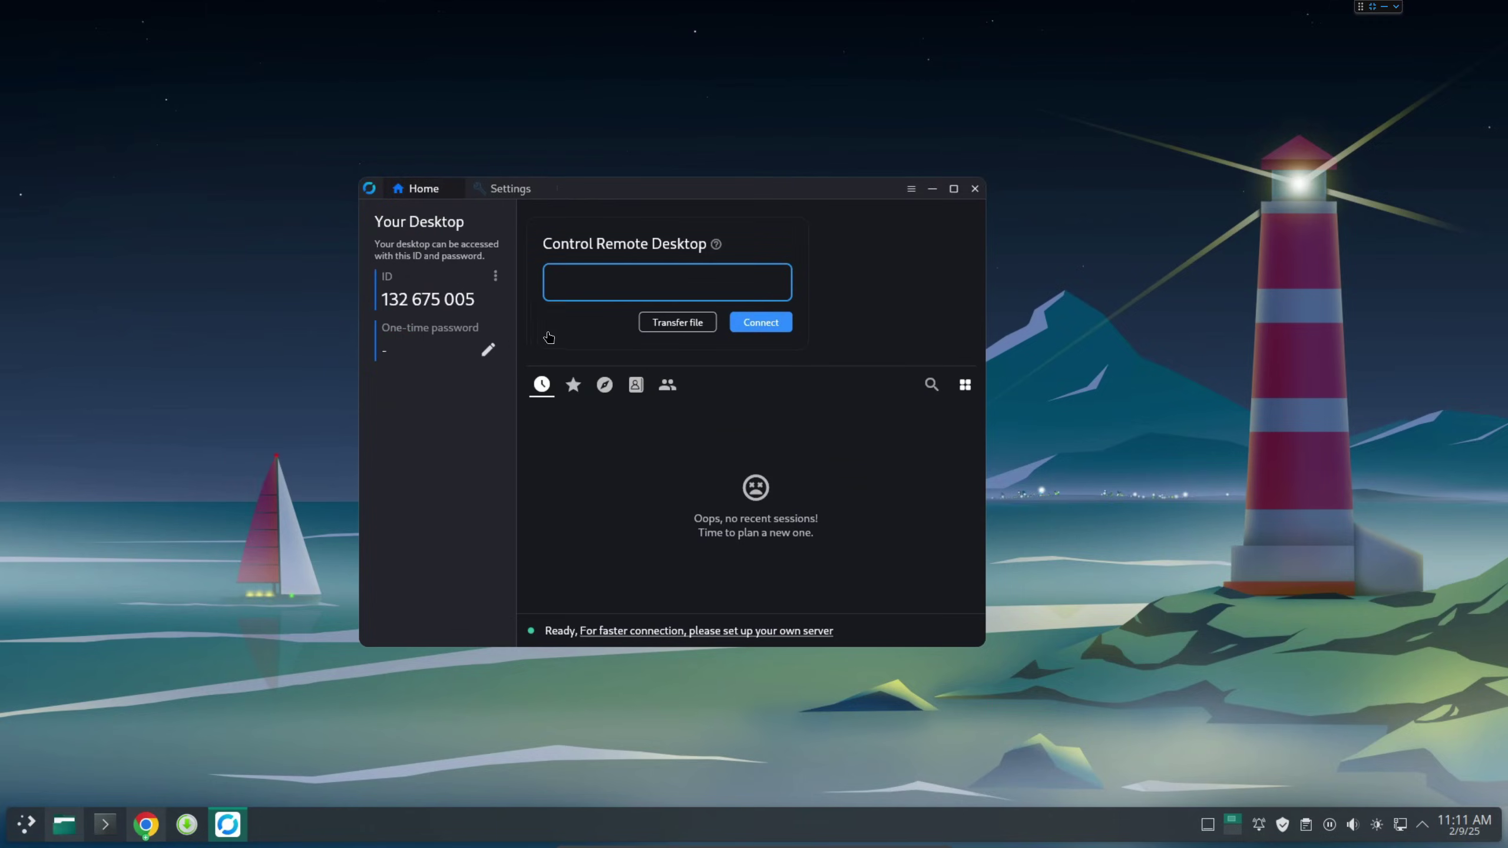
{"action": "double_click", "coordinate": [417, 294]}
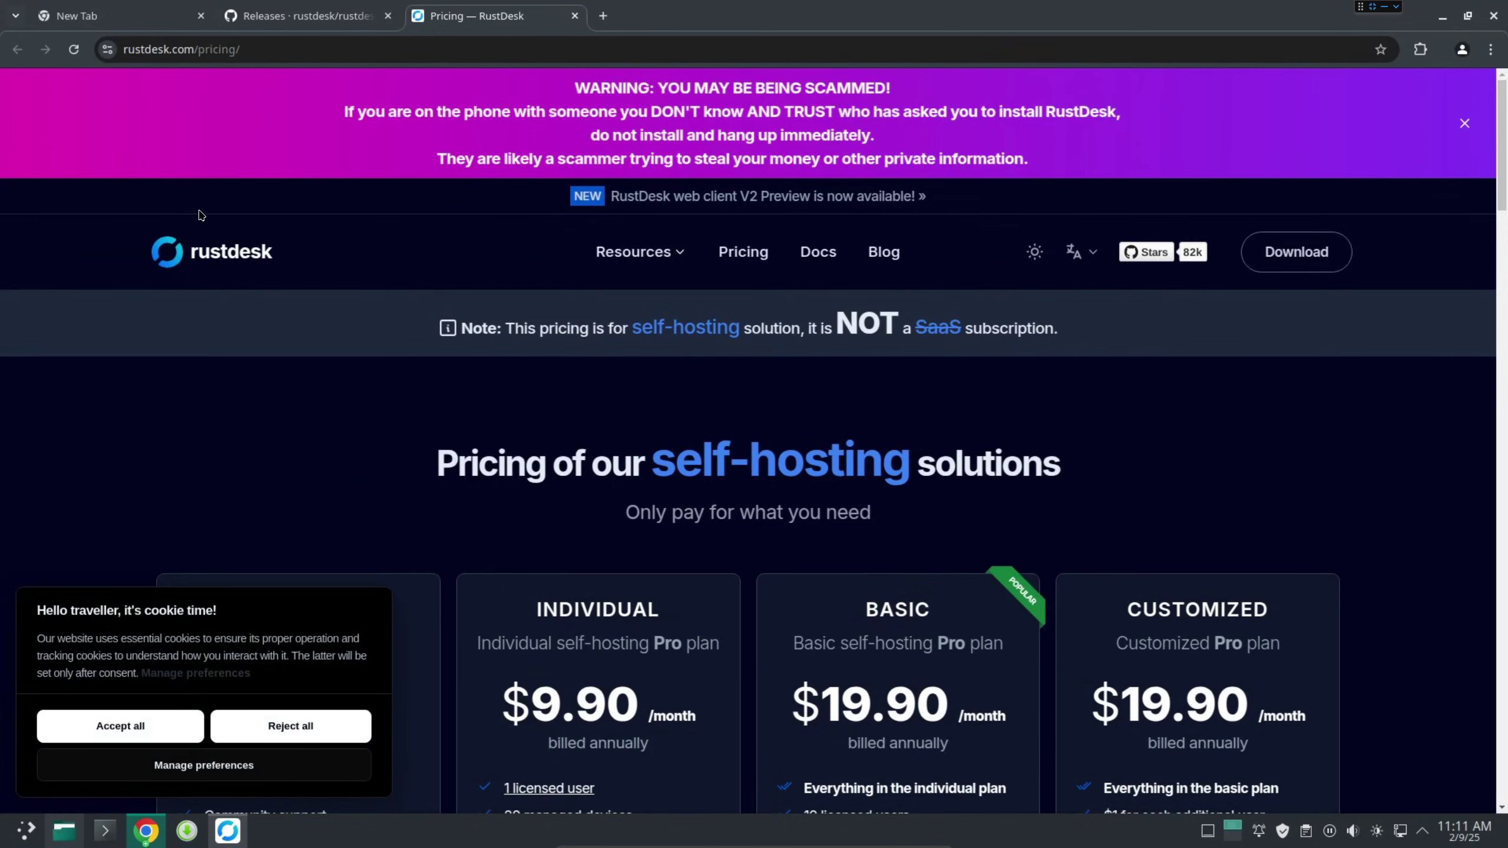
Cycle through the Releases, Pricing and New Tab Chrome tabs, ending on New Tab.
{"action": "left_click", "coordinate": [136, 26]}
{"action": "left_click", "coordinate": [283, 21]}
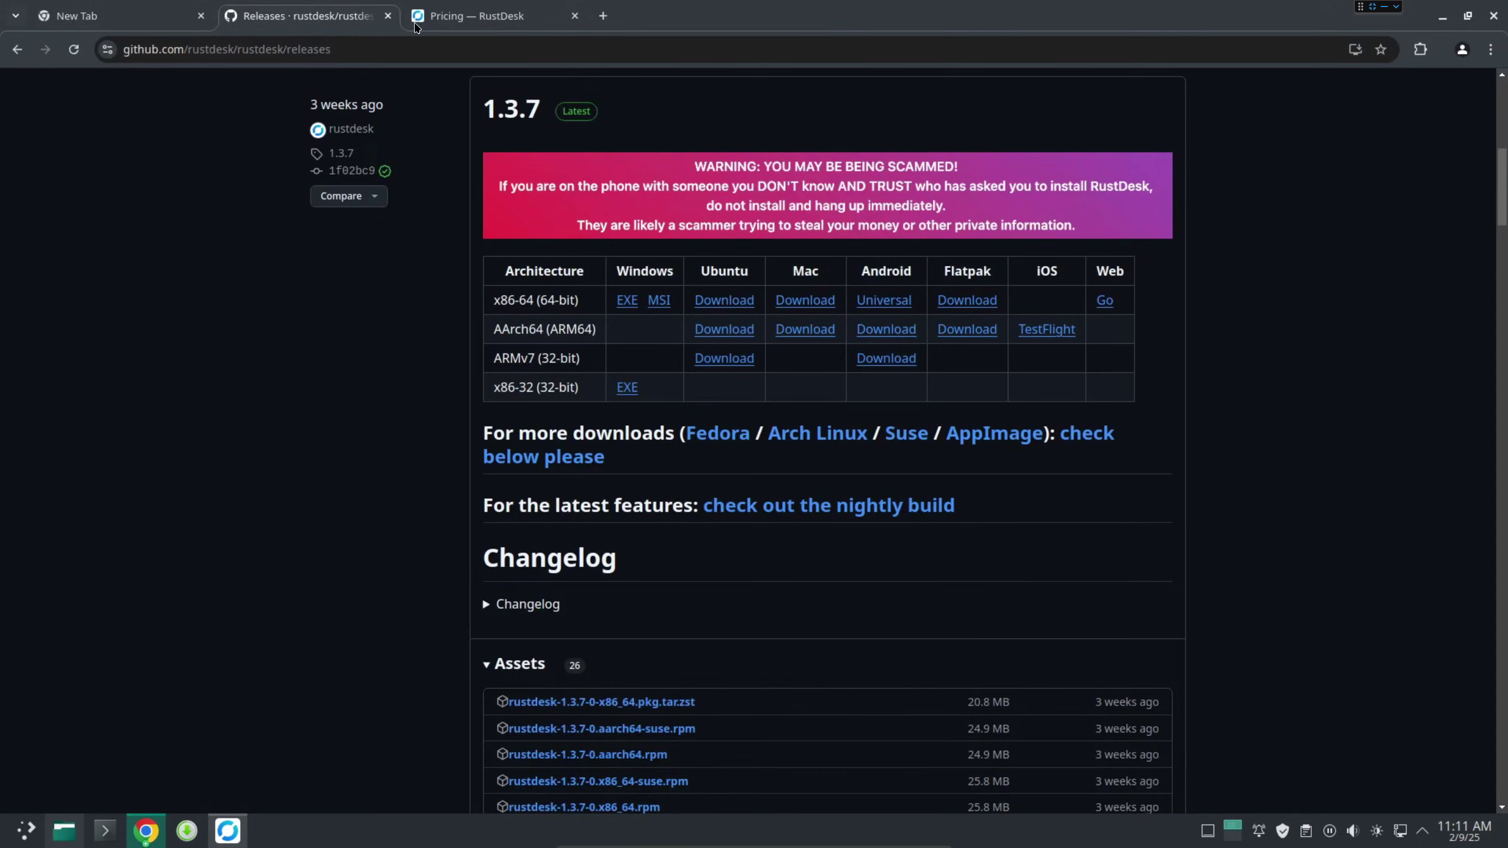
{"action": "left_click", "coordinate": [439, 23]}
{"action": "left_click", "coordinate": [320, 26]}
{"action": "left_click", "coordinate": [144, 17]}
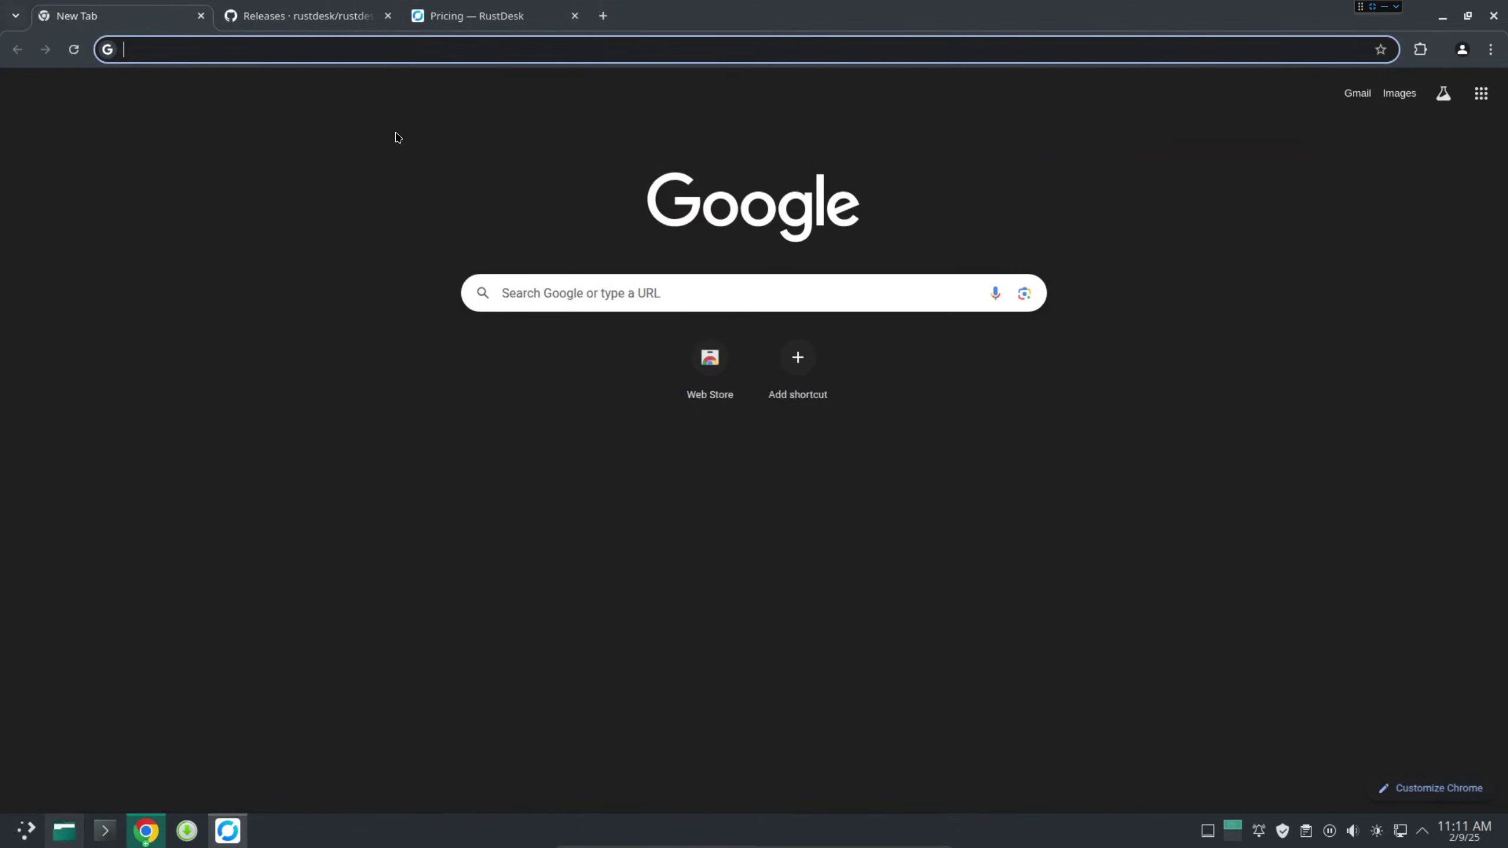
Close the browser, nudge the RustDesk window, copy the desktop ID, and minimize the VM.
{"action": "left_click", "coordinate": [1495, 17]}
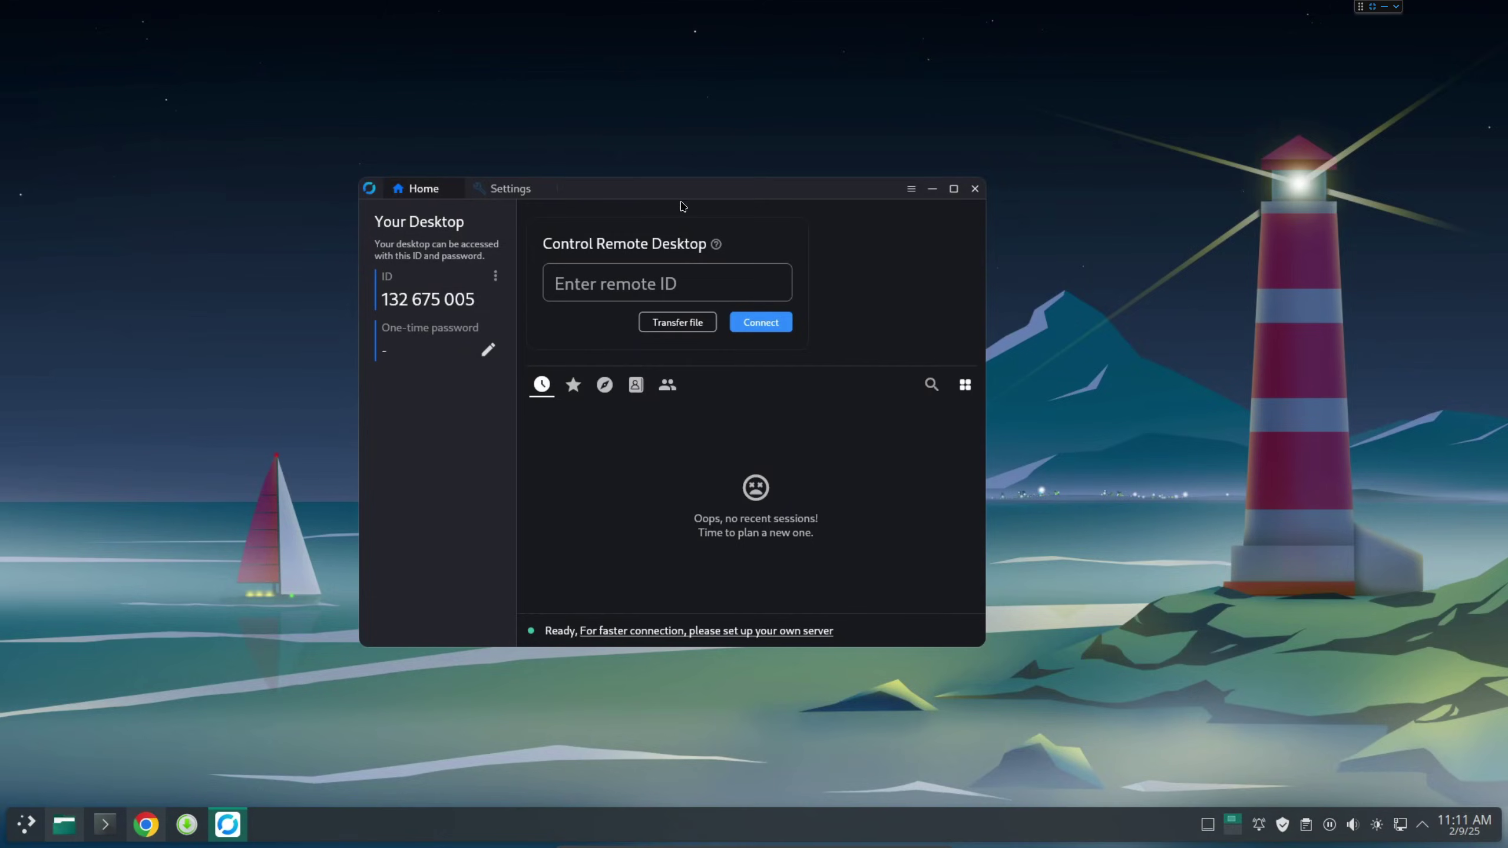
{"action": "left_click_drag", "start_coordinate": [708, 185], "coordinate": [725, 175]}
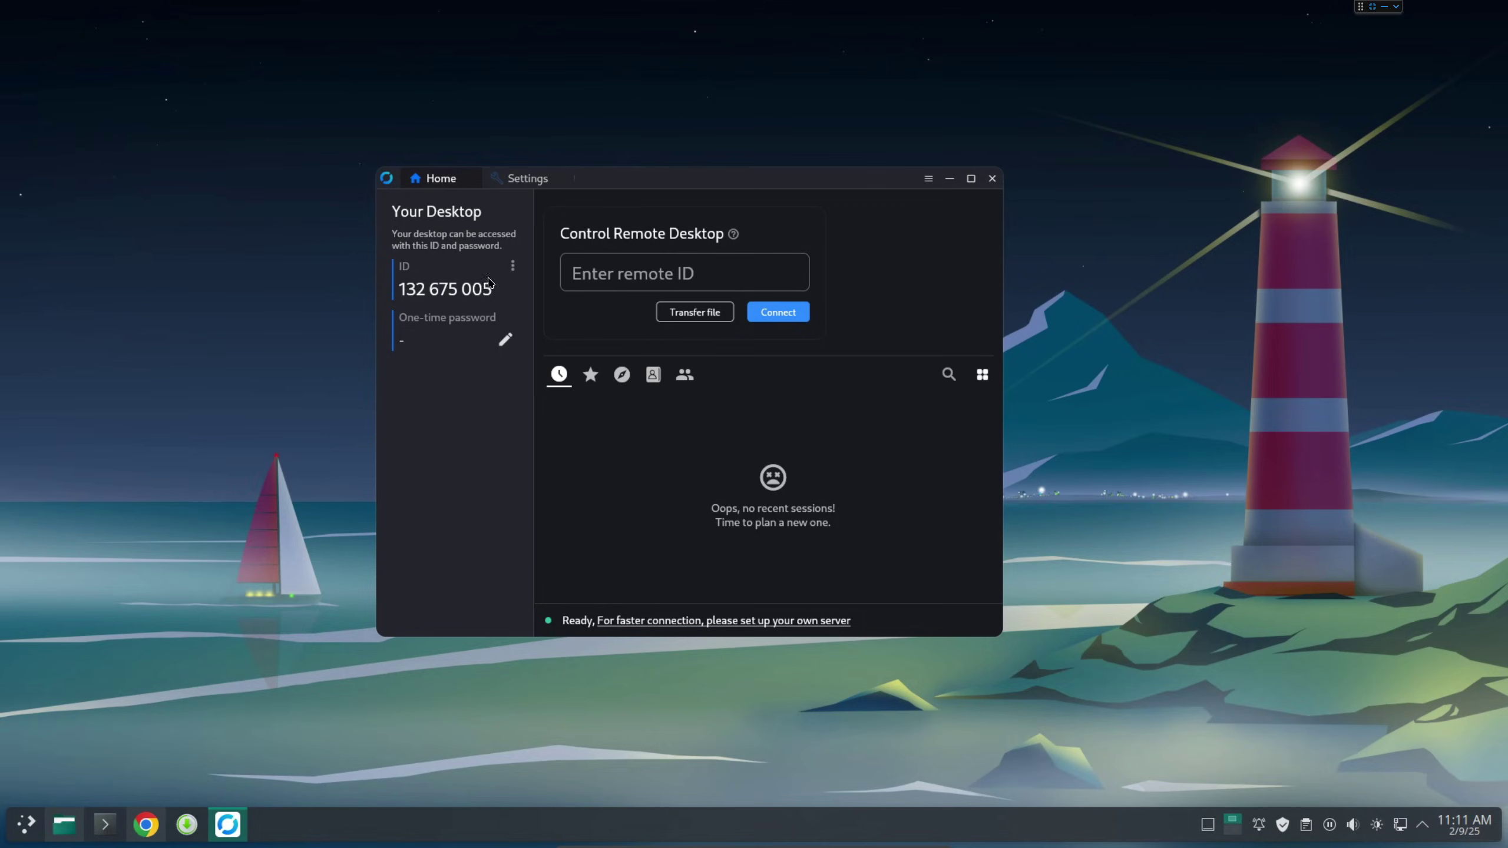
{"action": "double_click", "coordinate": [458, 290]}
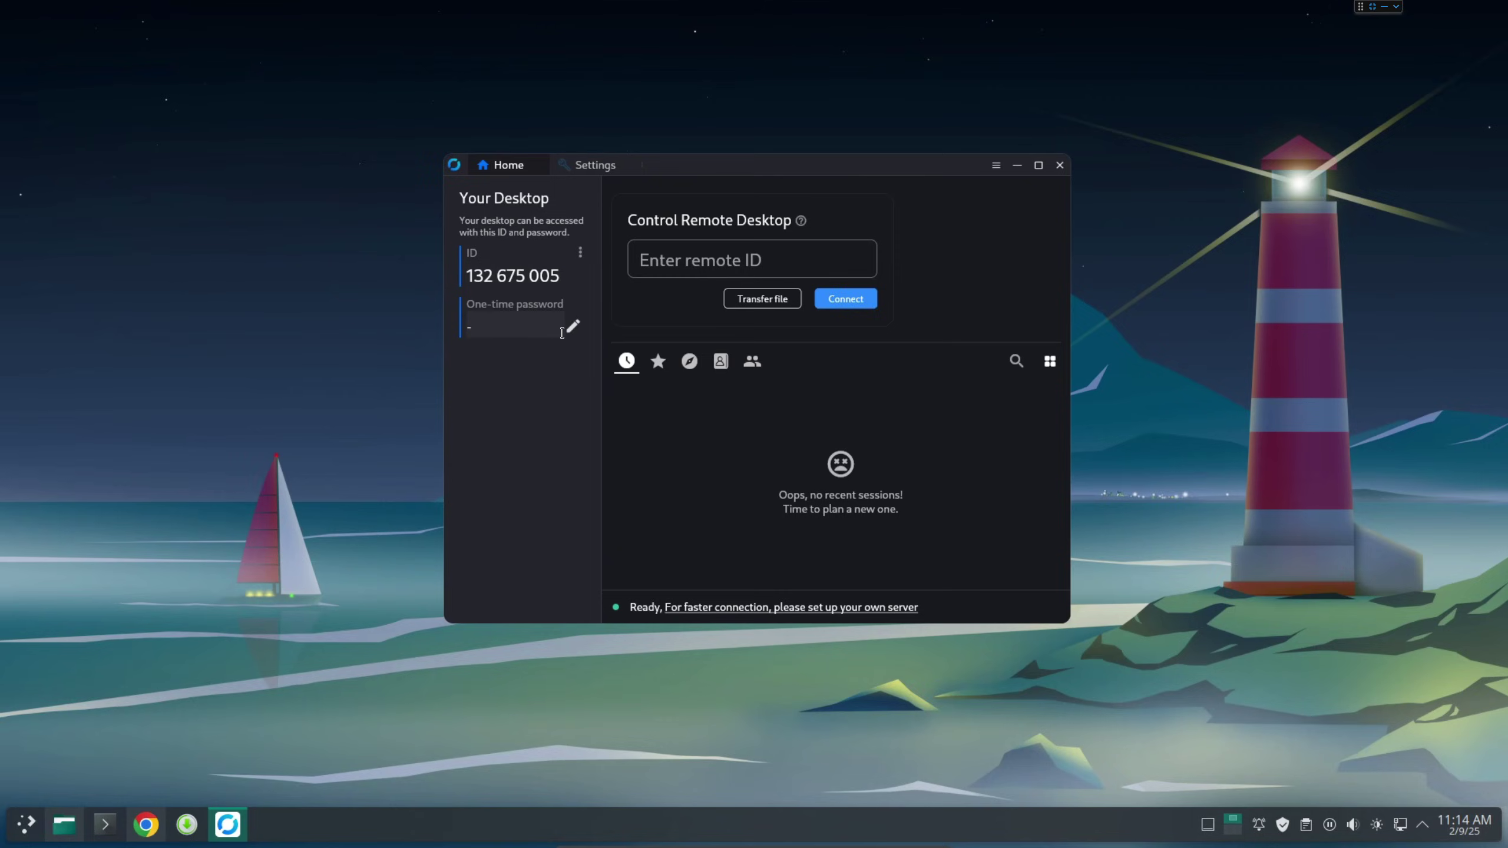
{"action": "left_click", "coordinate": [1384, 7]}
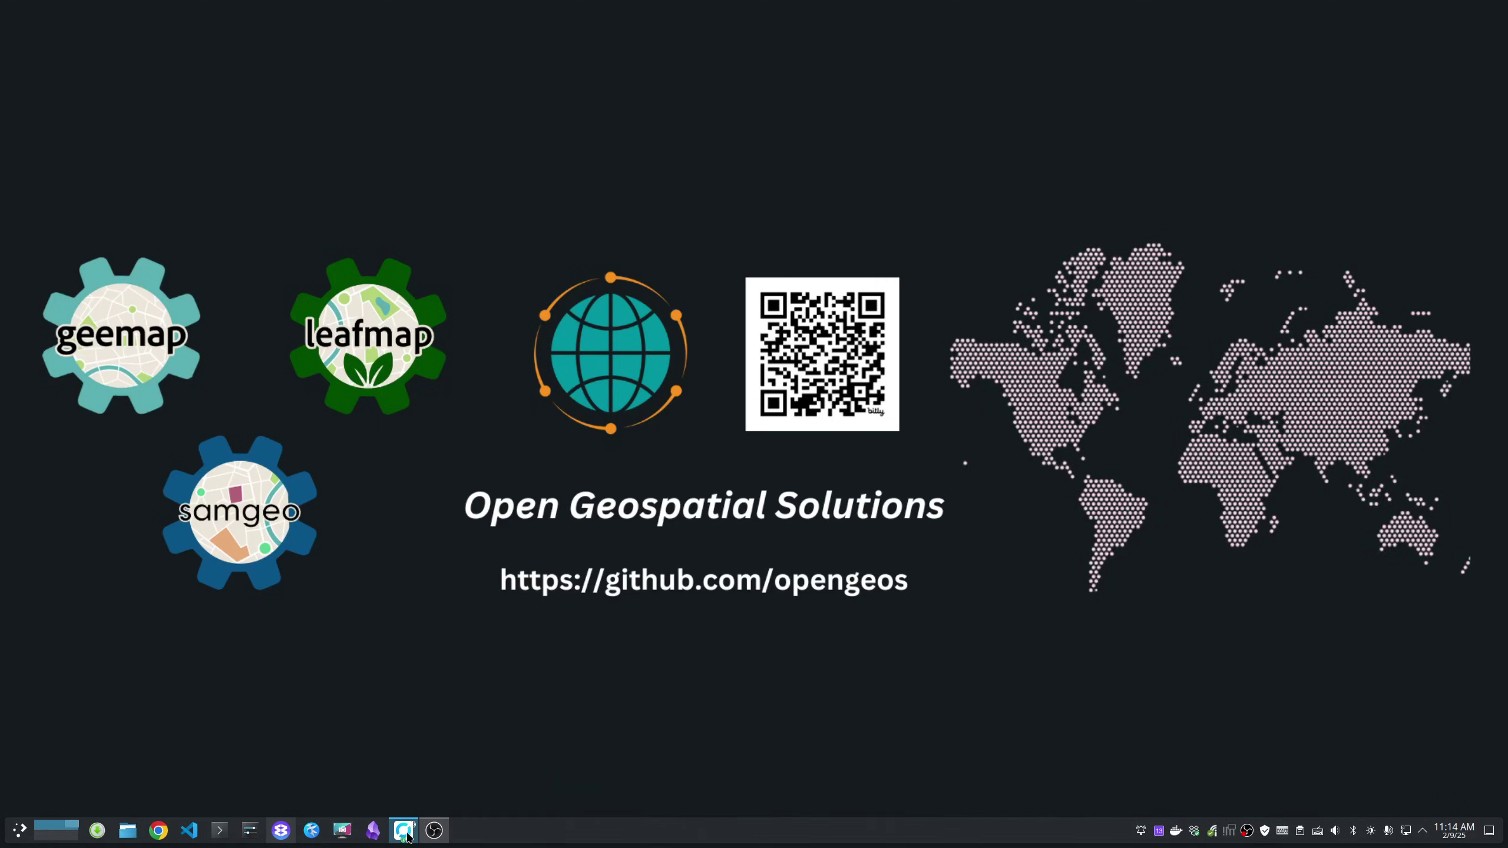
Restore the virtual machine window from the taskbar.
{"action": "mouse_move", "coordinate": [403, 832]}
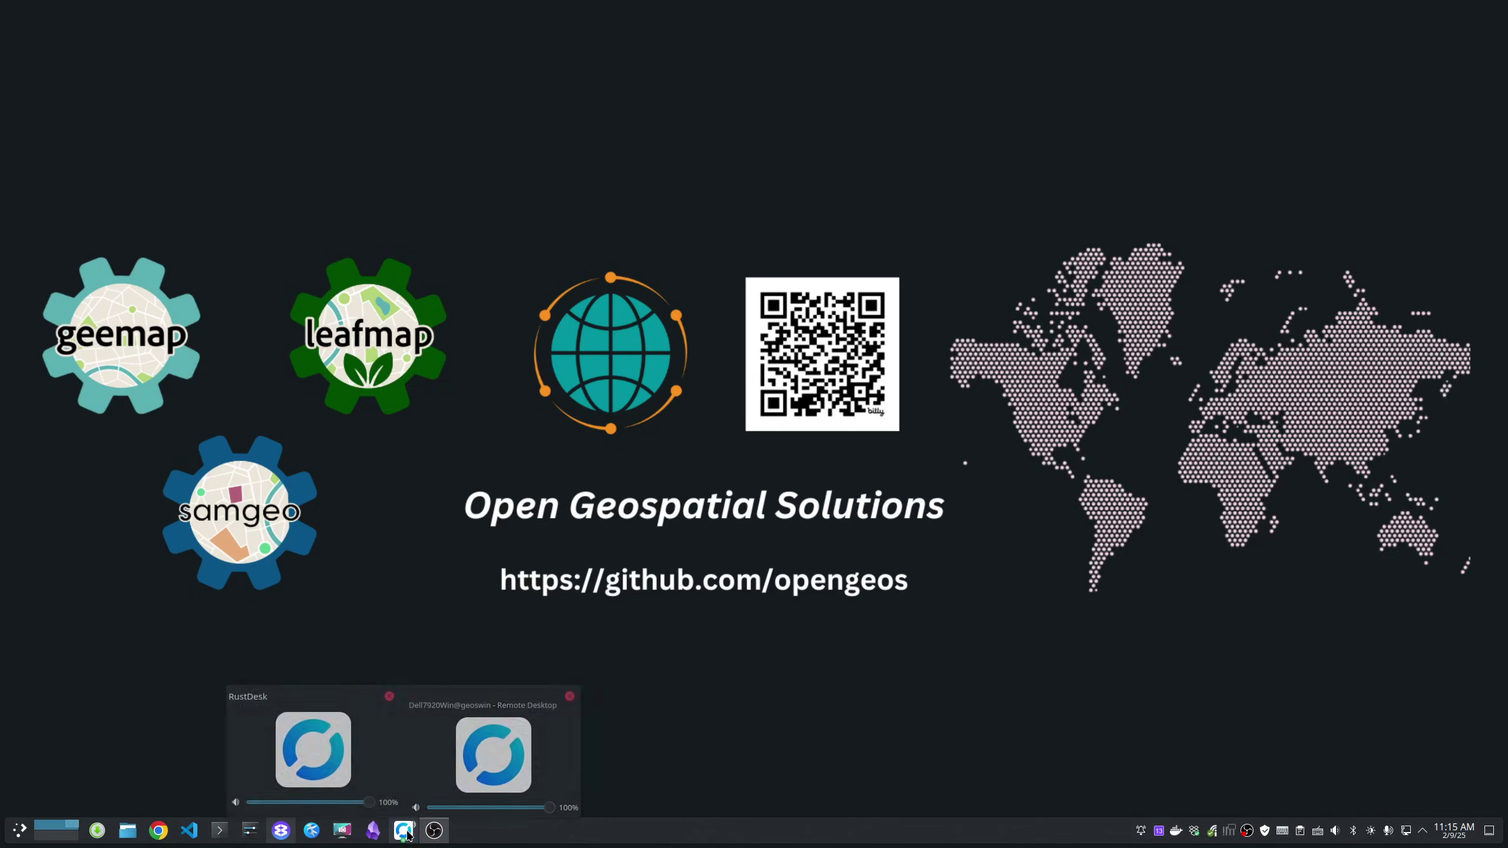
{"action": "left_click", "coordinate": [405, 833]}
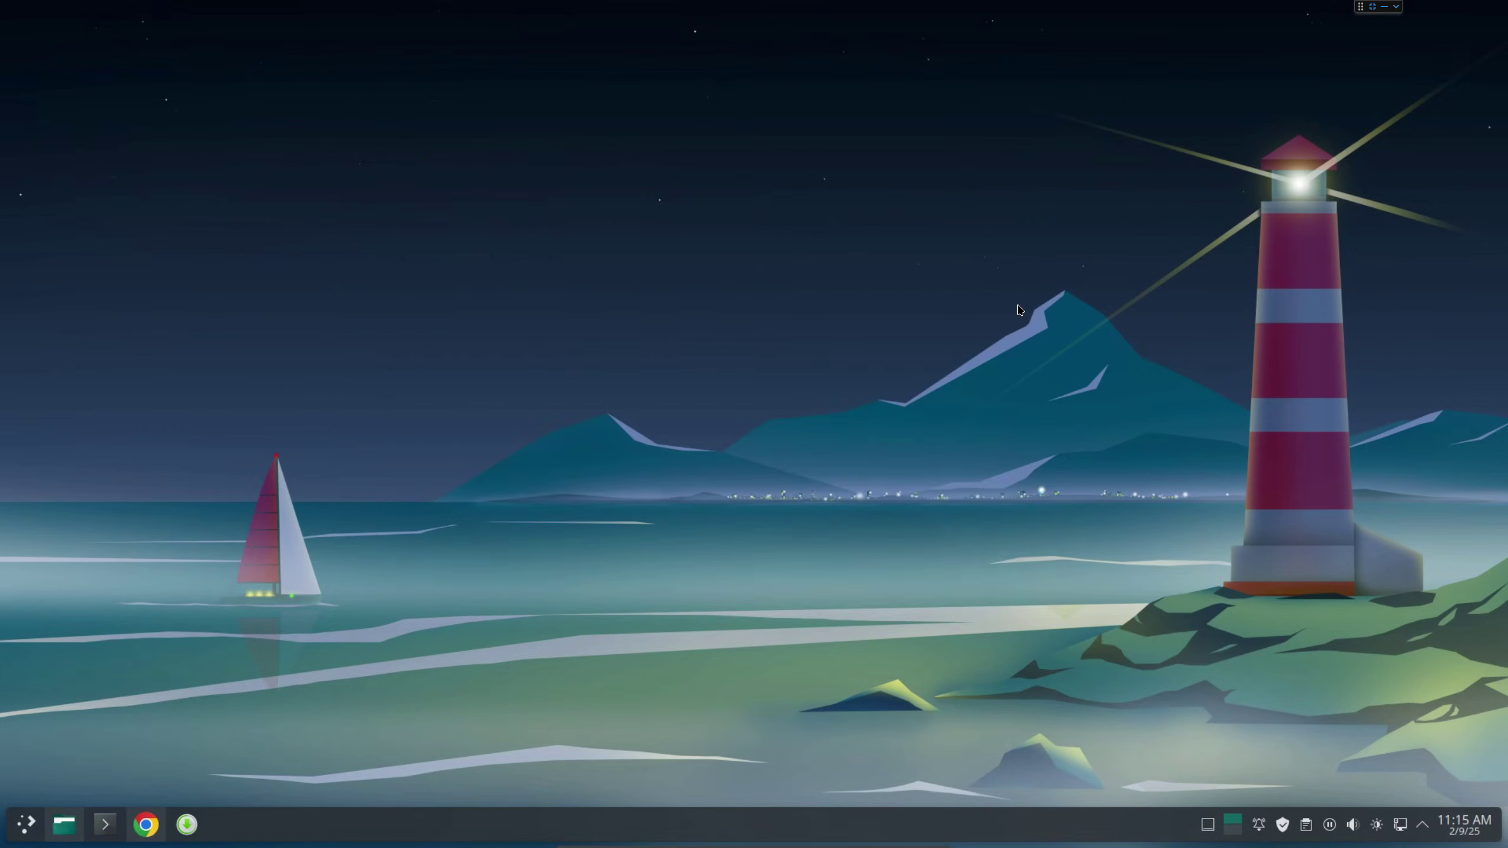
Take the VM out of fullscreen, launch RustDesk from the KDE launcher, and reposition its window.
{"action": "key", "text": "ctrl+f"}
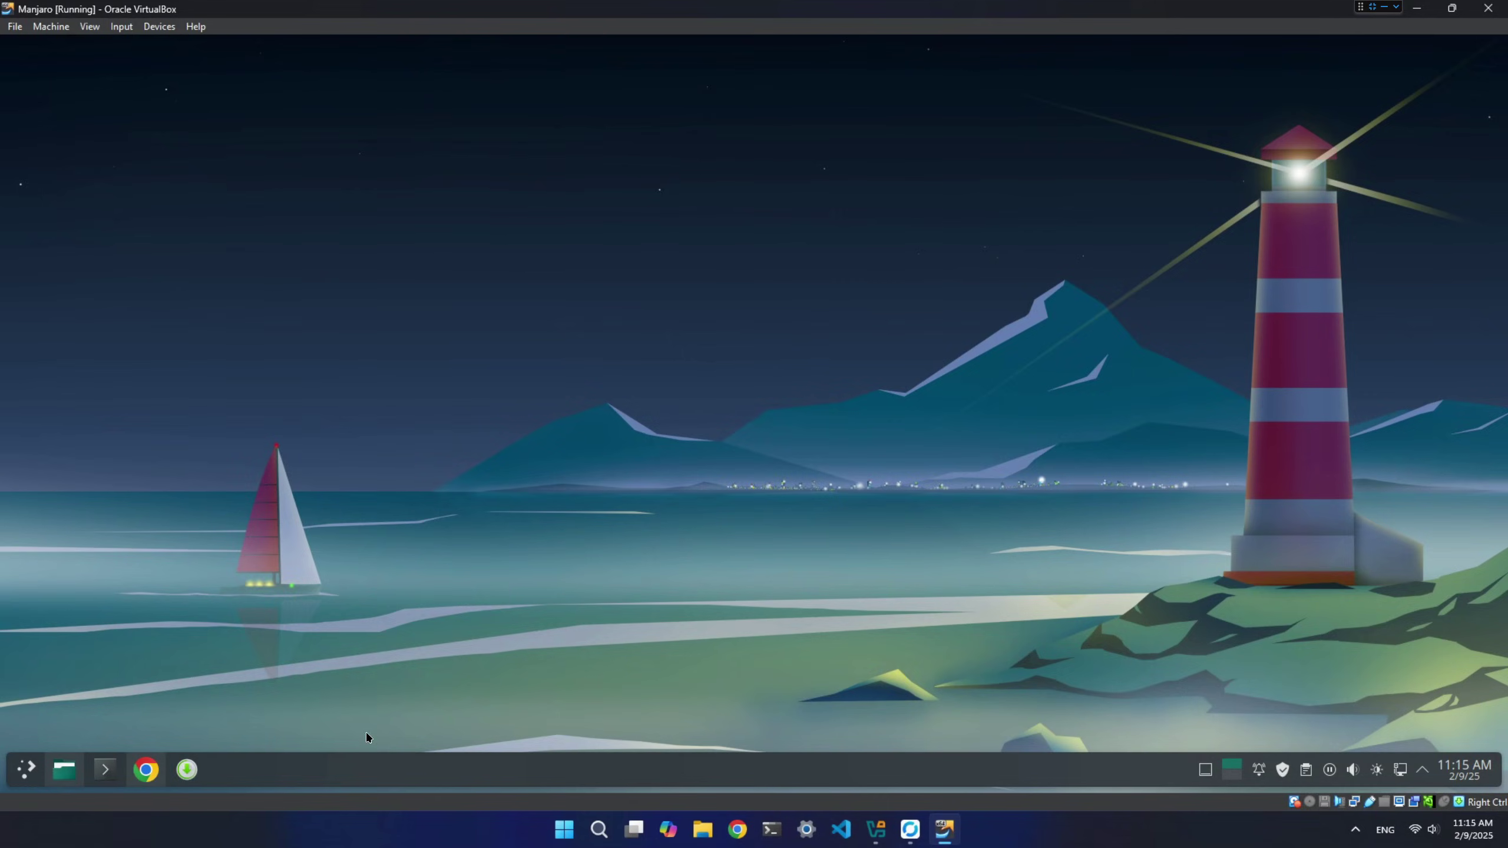
{"action": "left_click", "coordinate": [27, 771]}
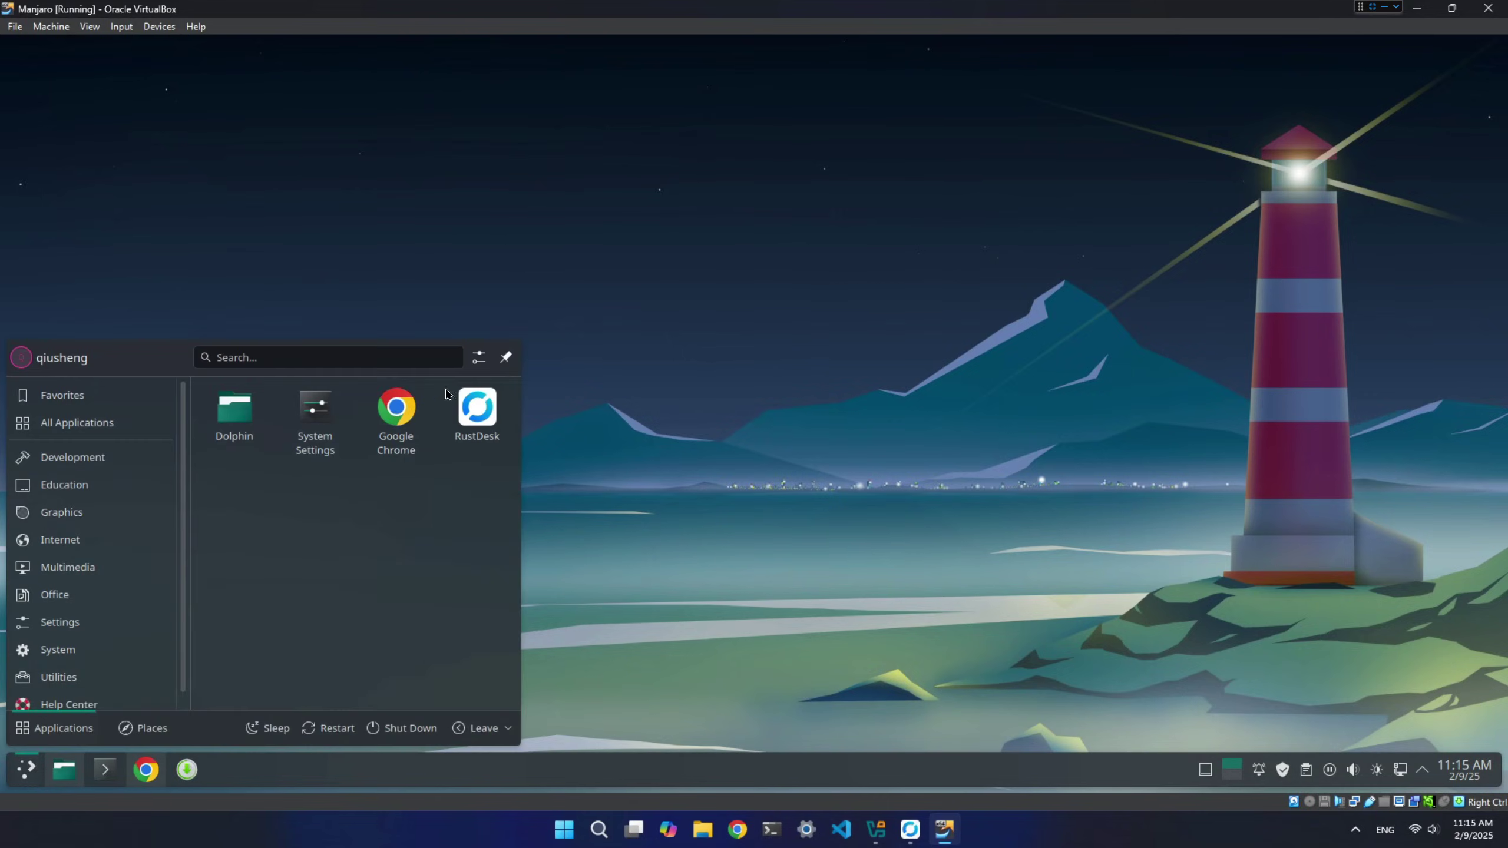
{"action": "left_click", "coordinate": [477, 416]}
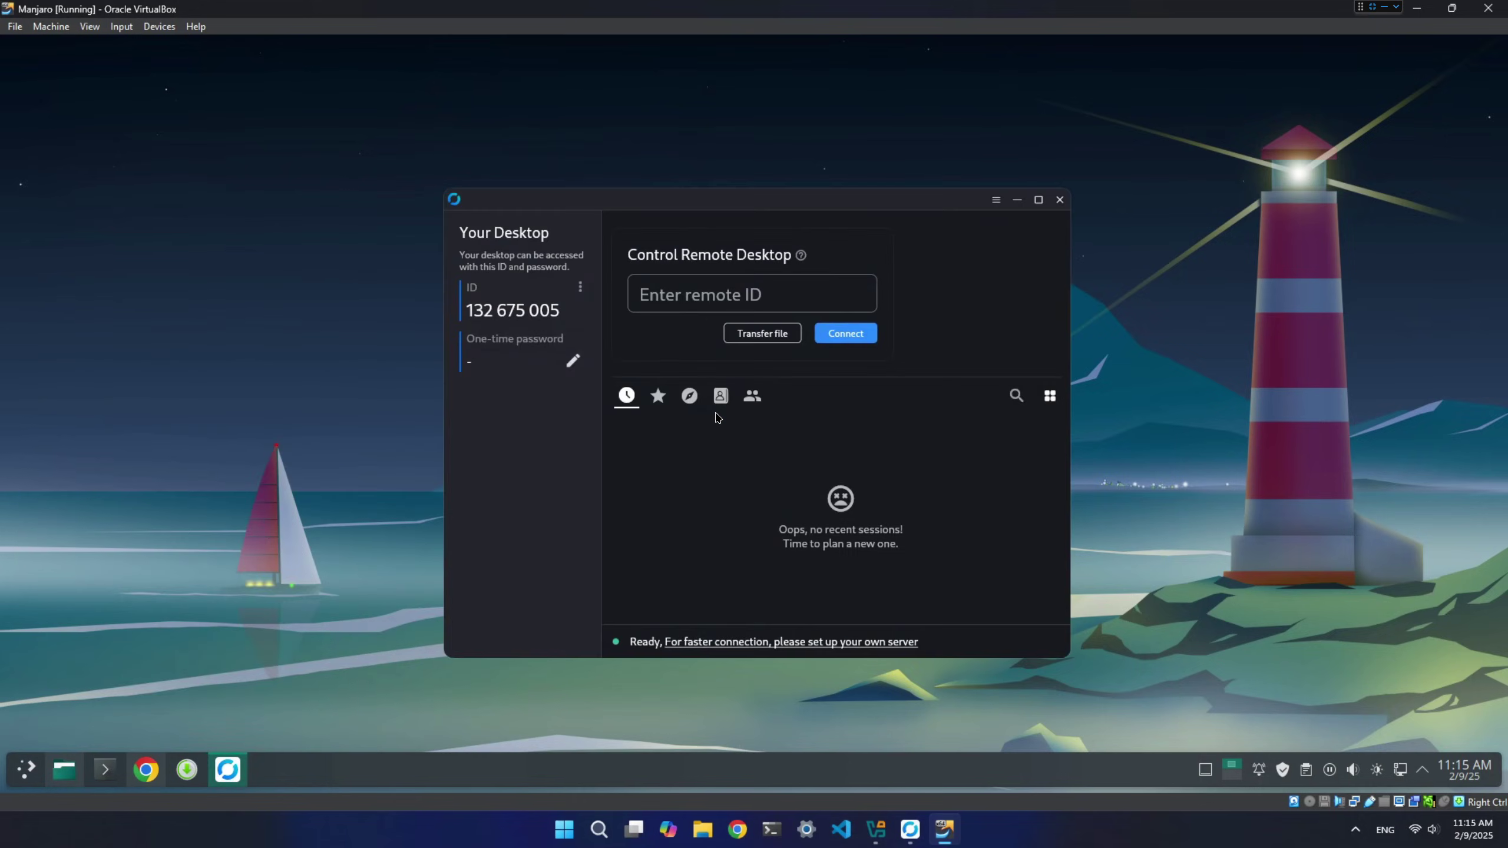
{"action": "left_click_drag", "start_coordinate": [791, 206], "coordinate": [776, 172]}
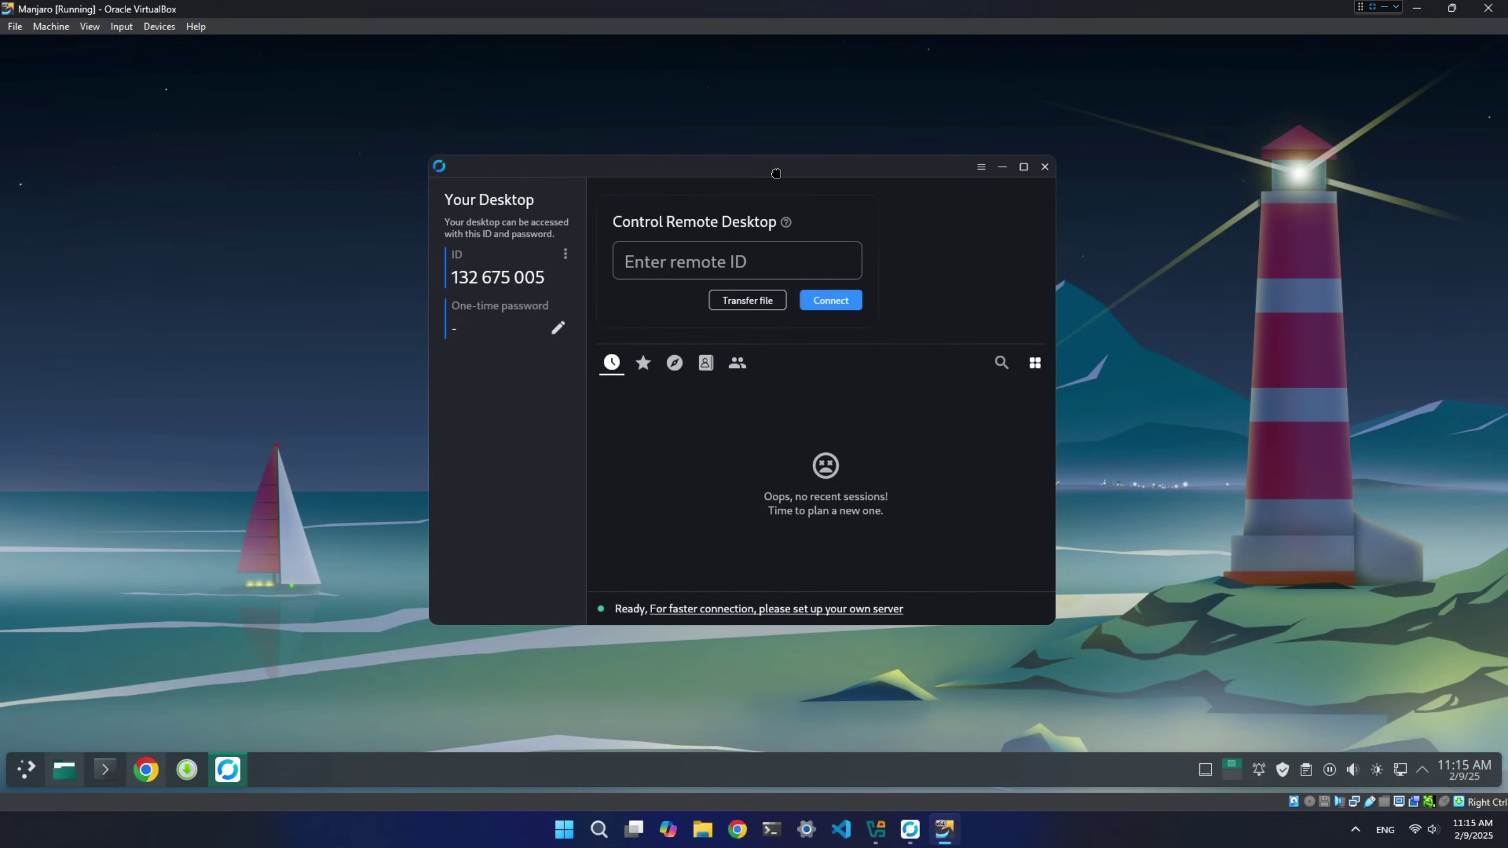